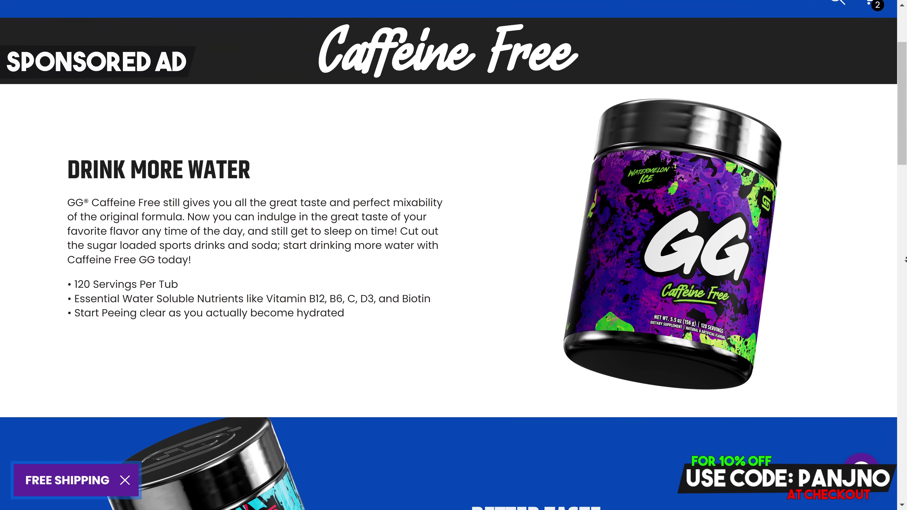
Look through the Caffeine Free product page and the catalogue of 100- and 60-serving tubs
scroll(454, 250, down, 8)
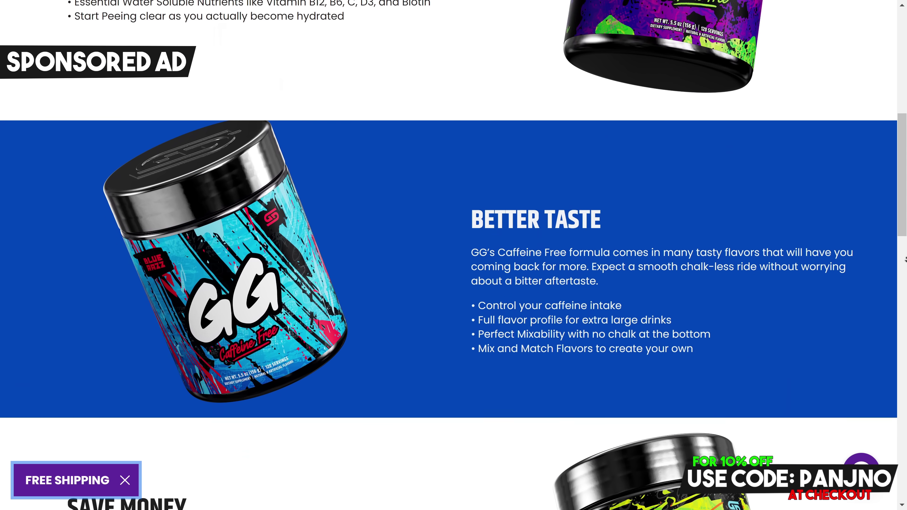
scroll(454, 250, down, 2)
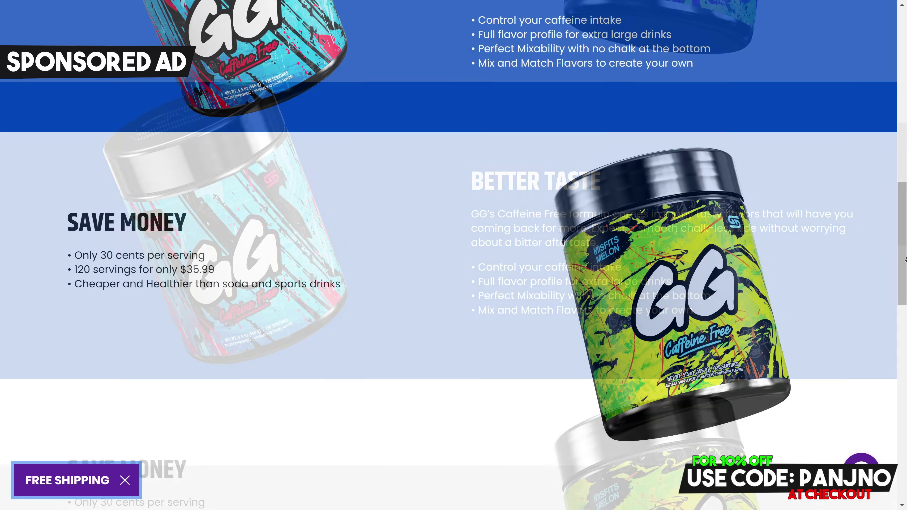
scroll(454, 250, down, 1)
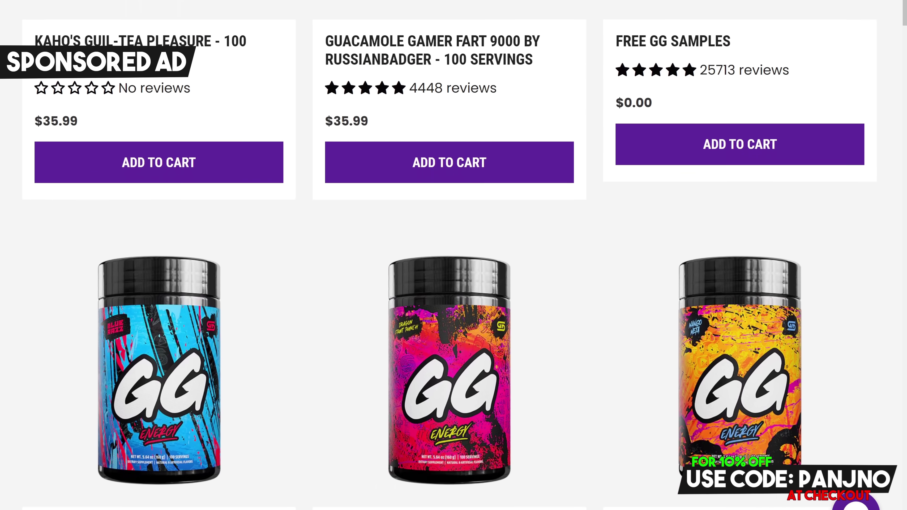
scroll(454, 255, down, 8)
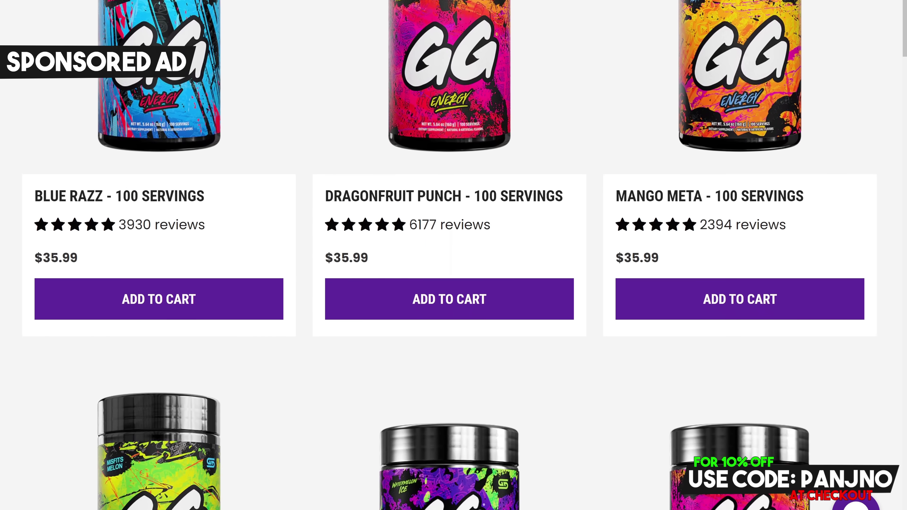
scroll(453, 255, down, 8)
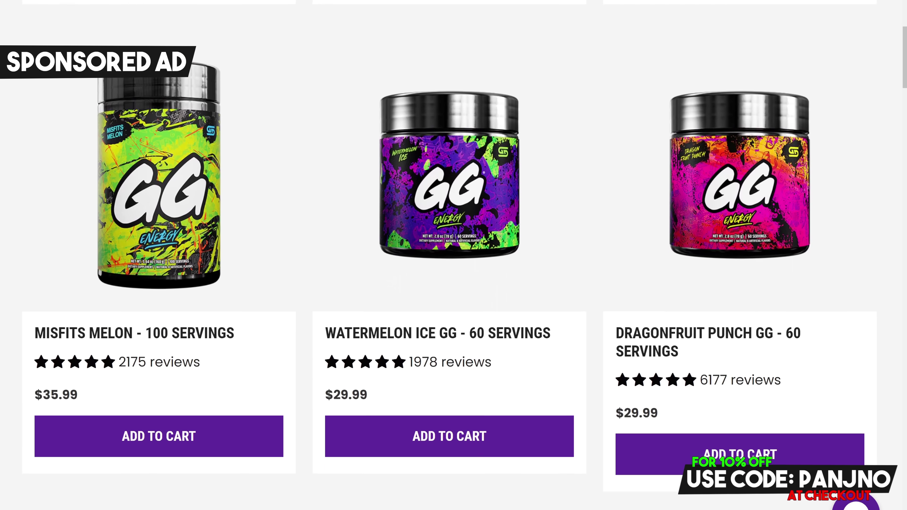
scroll(453, 256, down, 15)
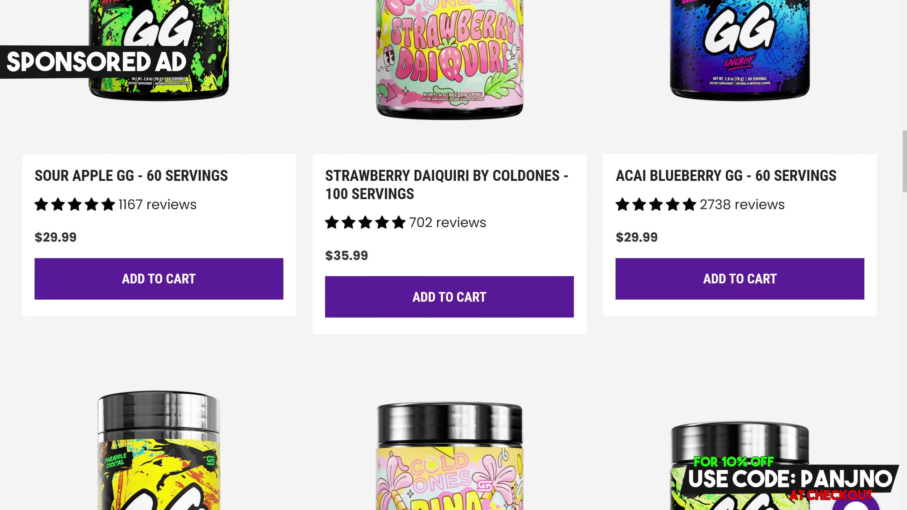
scroll(453, 255, down, 10)
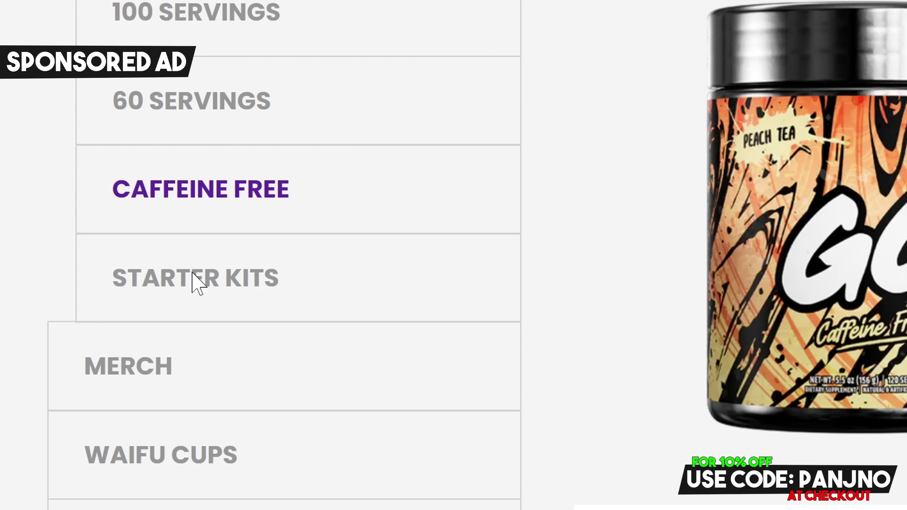
Open the Starter Kits category and add Free GG Samples to the cart
click(193, 277)
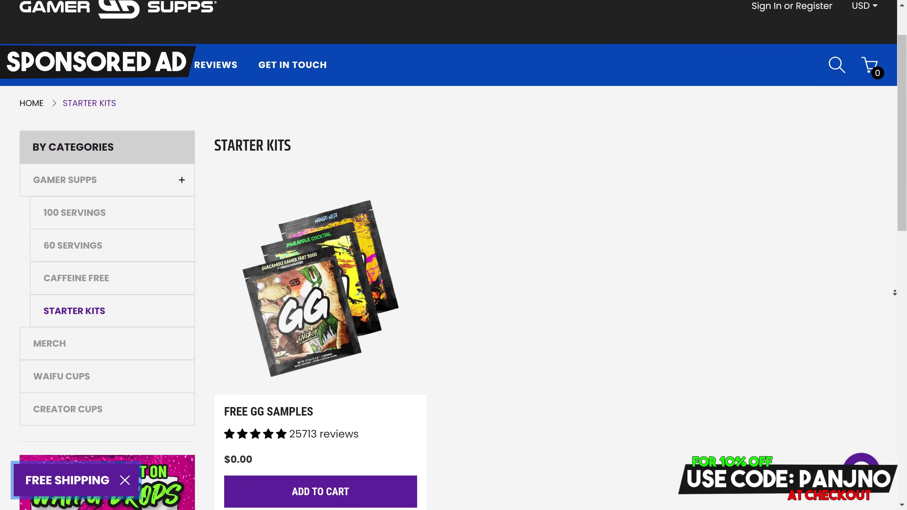
scroll(453, 255, down, 2)
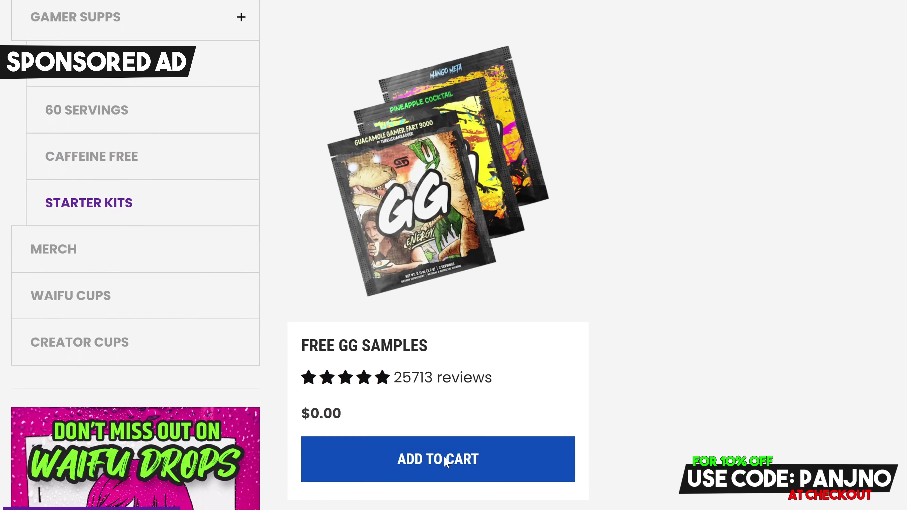
click(447, 461)
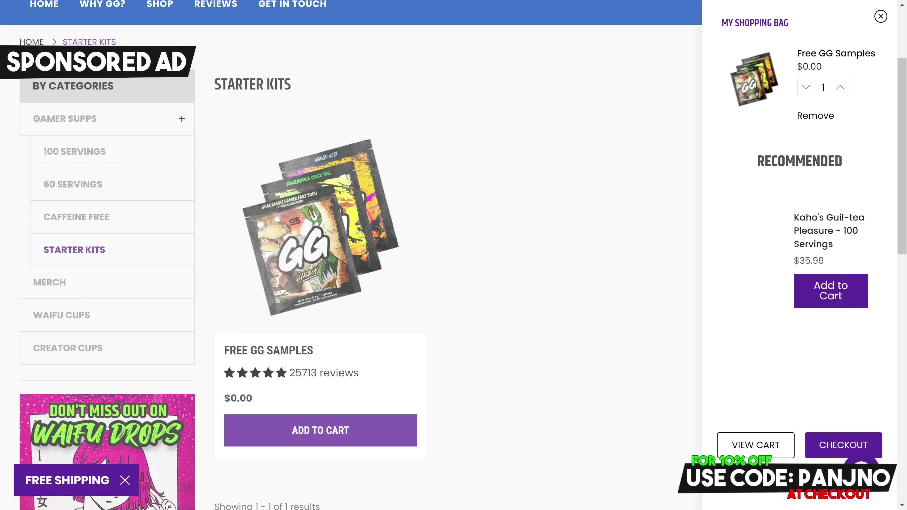
Review the cart, proceed to checkout and apply the discount code PANJNO to the order
click(759, 446)
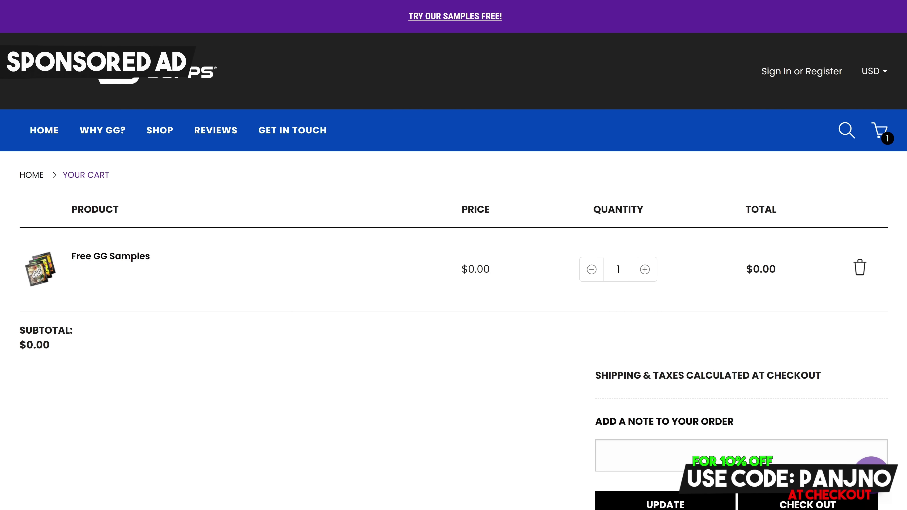
click(797, 503)
scroll(905, 150, down, 4)
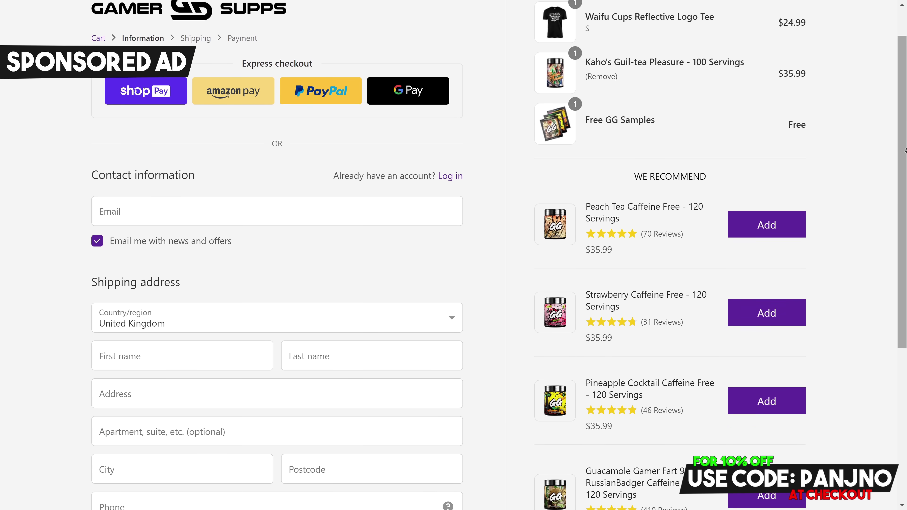
scroll(905, 150, down, 1)
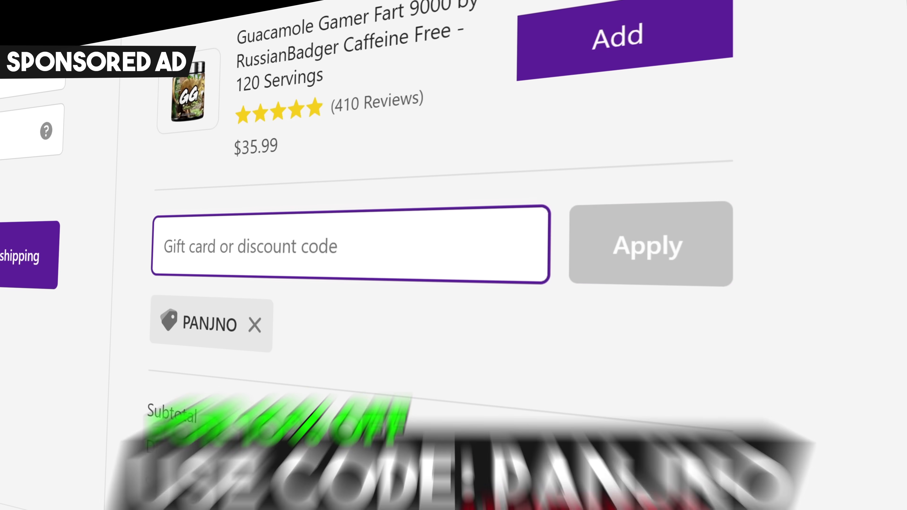
text(panjno)
click(618, 281)
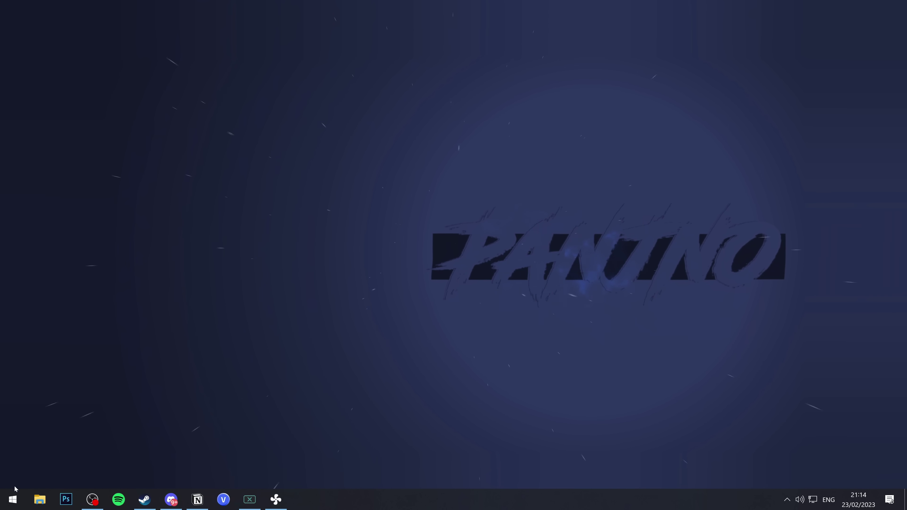
Search Windows for "gpu settings" and check the hardware-accelerated GPU scheduling option in Graphics settings
click(13, 499)
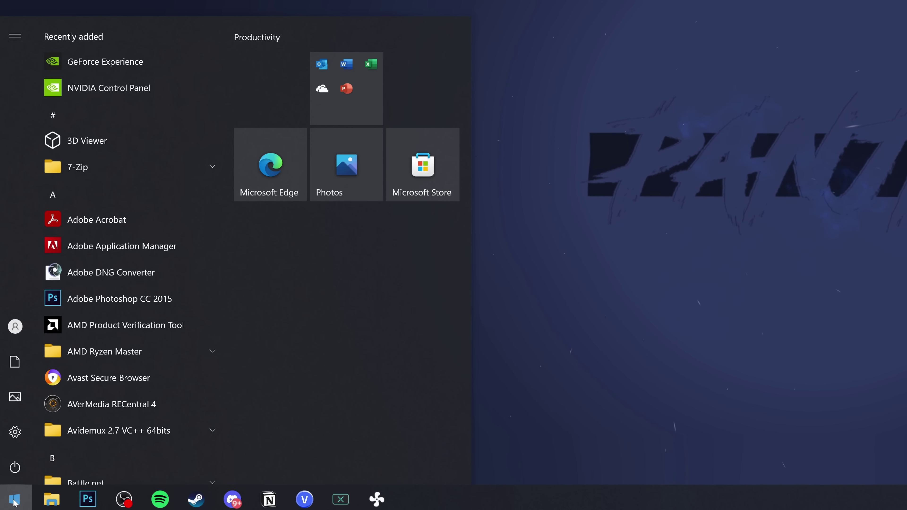
text(gpu settings)
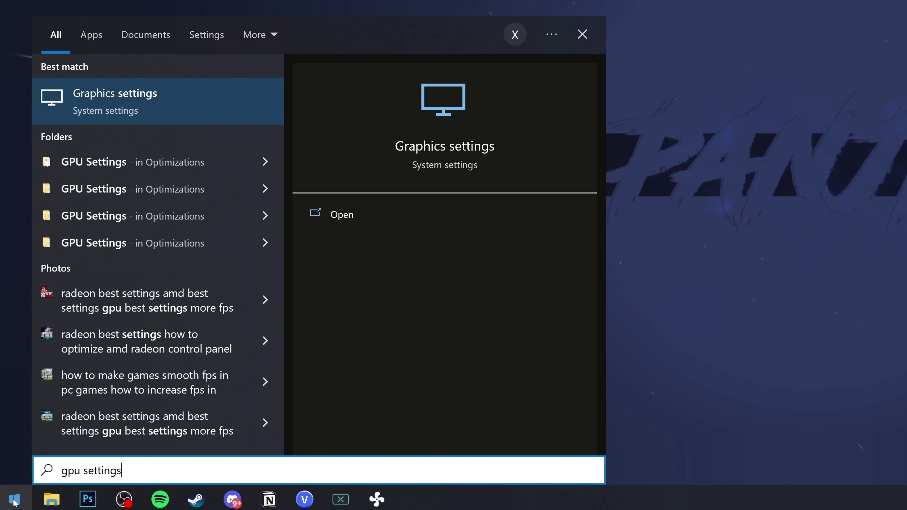
click(187, 116)
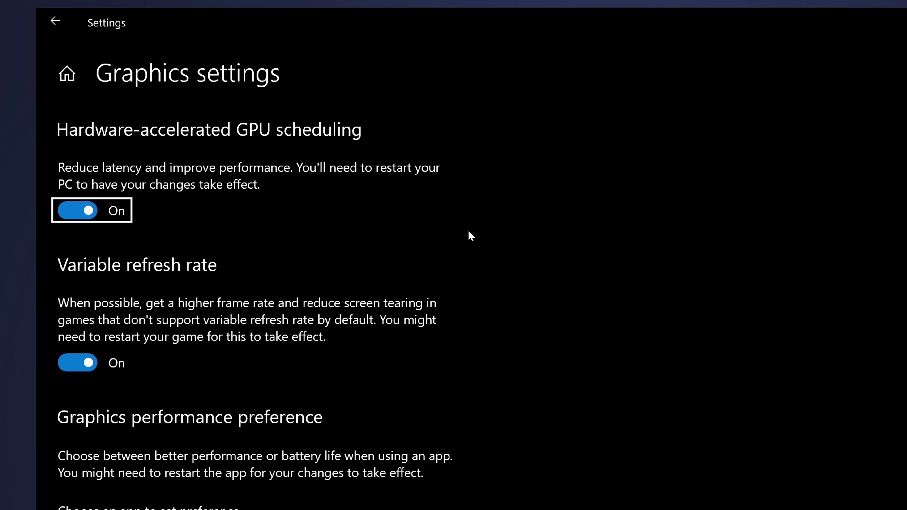
click(840, 18)
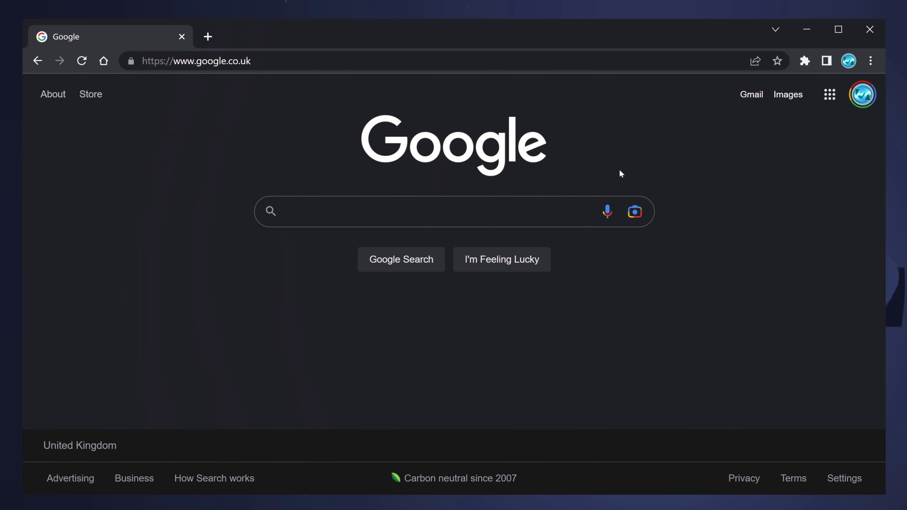
Switch to Chrome and open the browser's settings
click(877, 62)
click(747, 294)
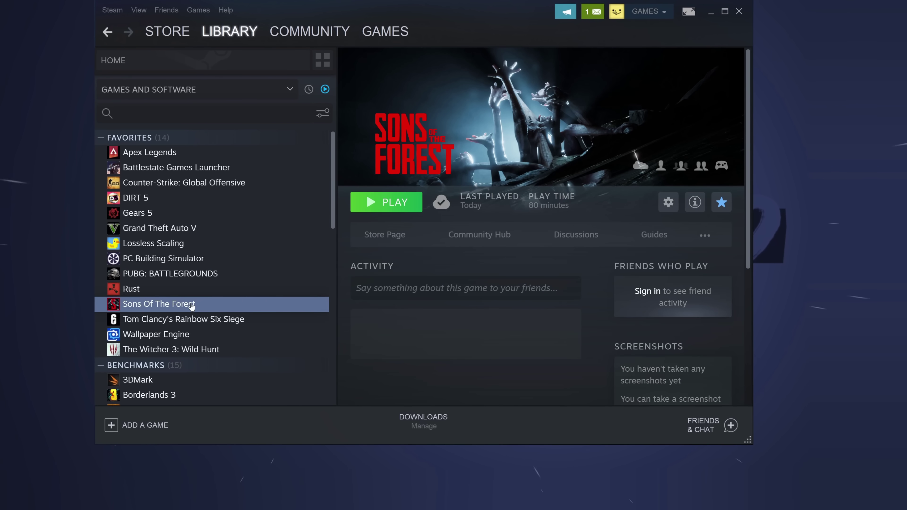
Switch to the Steam library, open the properties of Sons Of The Forest and clear its launch options
right_click(191, 306)
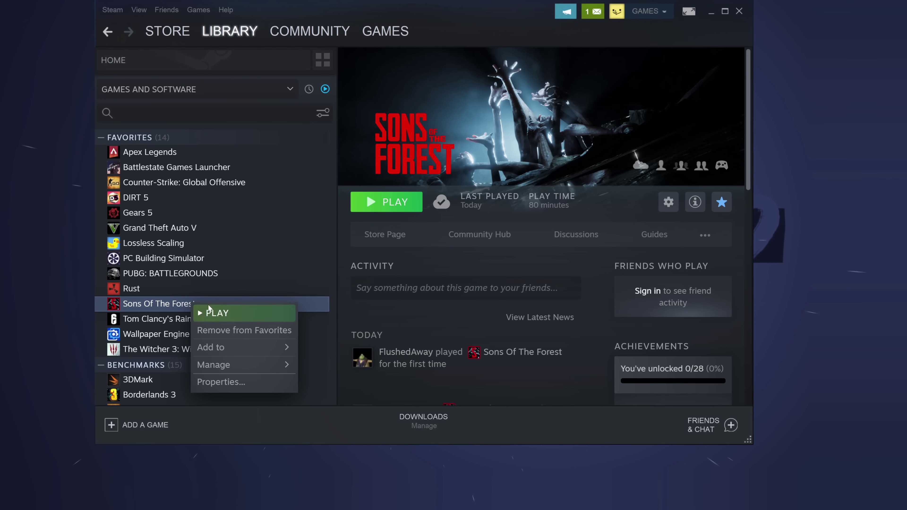
click(240, 381)
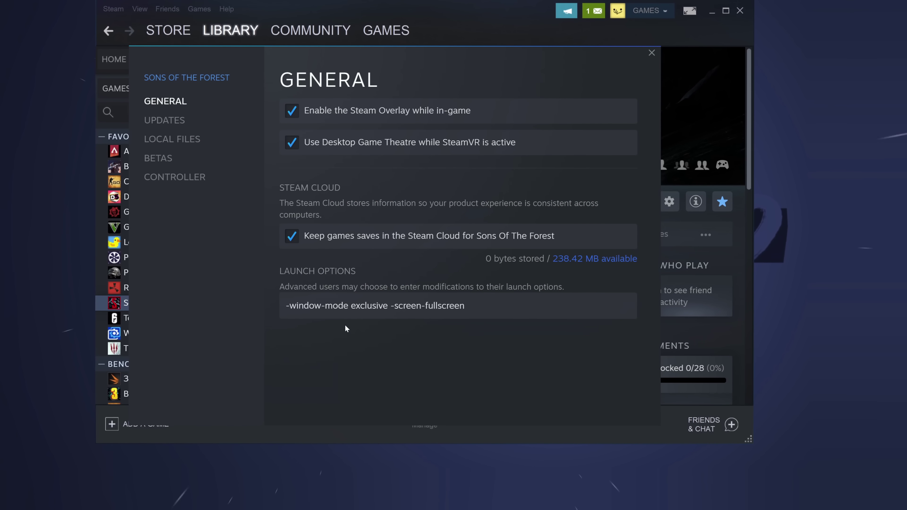
click(343, 306)
key(ctrl+a)
key(BackSpace)
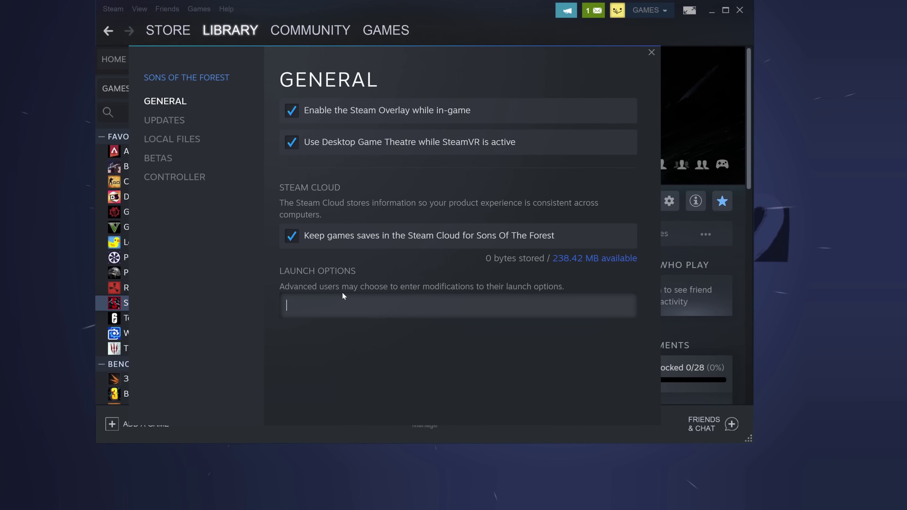
Copy "-window-mode exclusive -screen-fullscreen" from the open Notepad note into the launch options of Sons Of The Forest
mouse_move(243, 506)
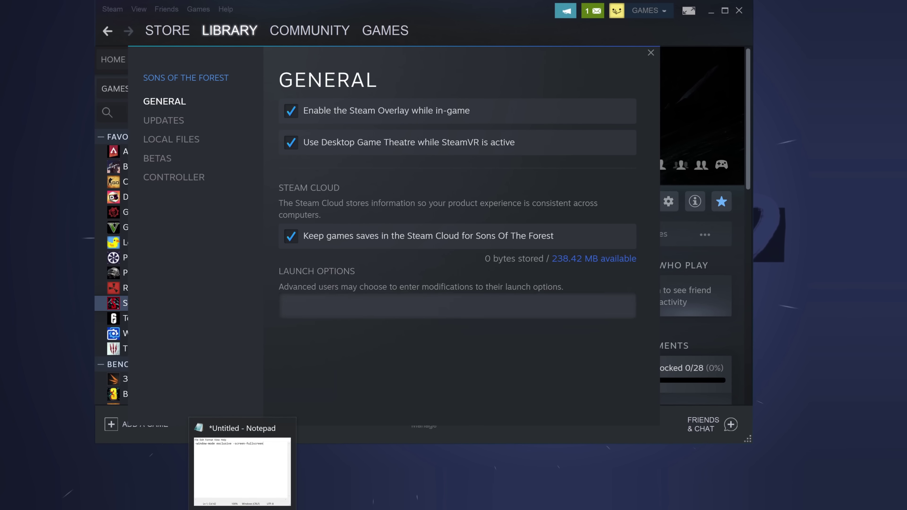
click(243, 472)
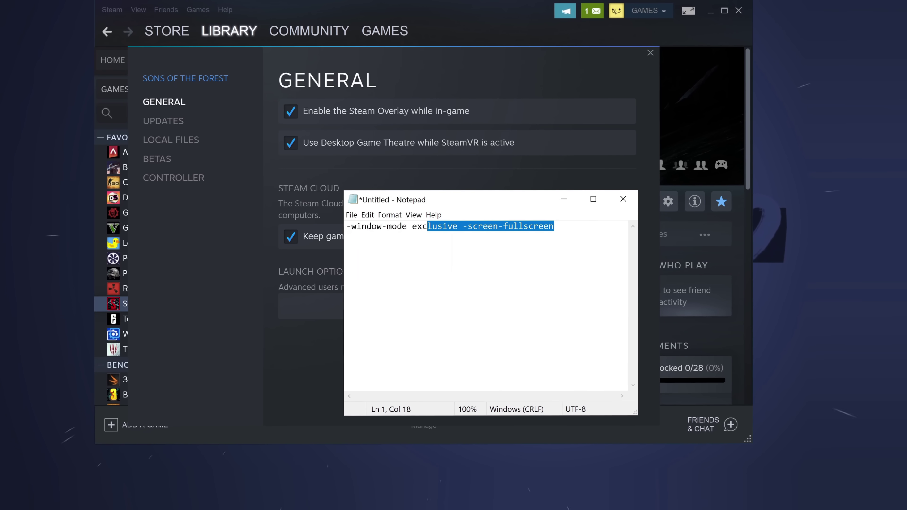
right_click(464, 226)
click(486, 257)
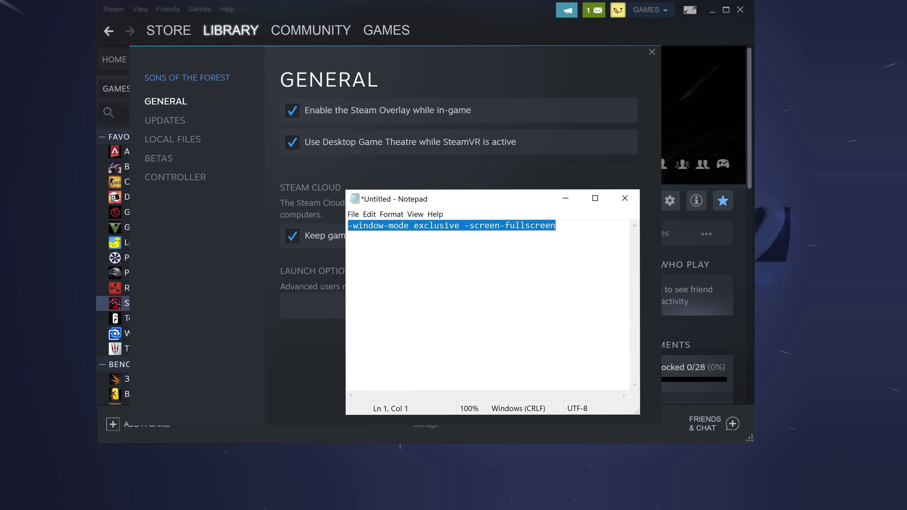
click(568, 199)
right_click(293, 306)
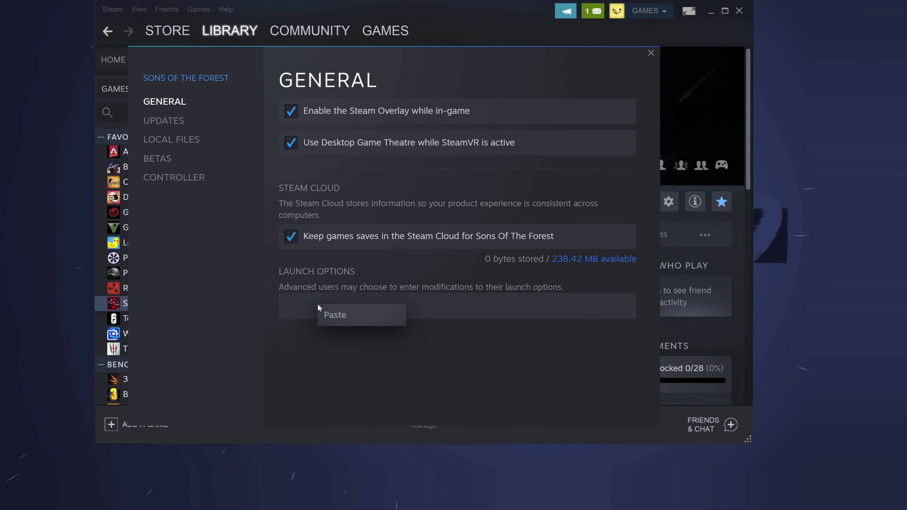
click(344, 320)
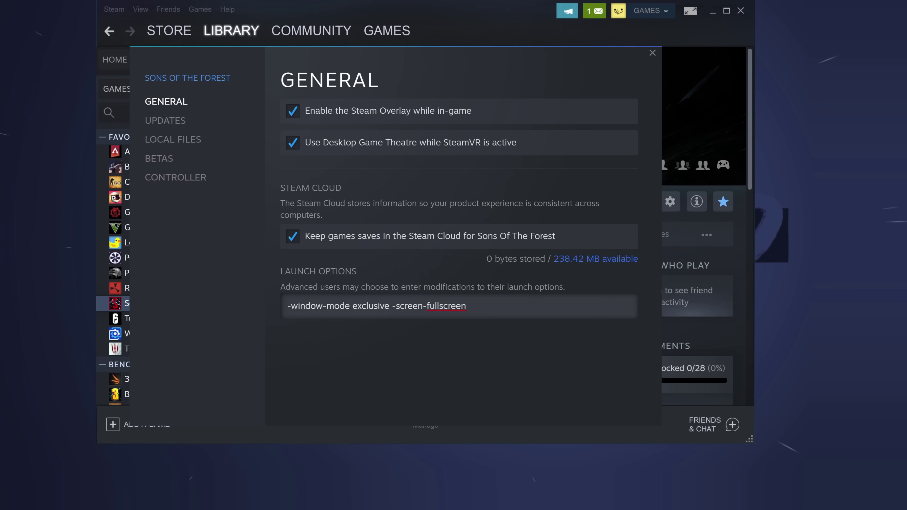
Browse to the game's local files and open the compatibility properties of SonsOfTheForest.exe
click(182, 139)
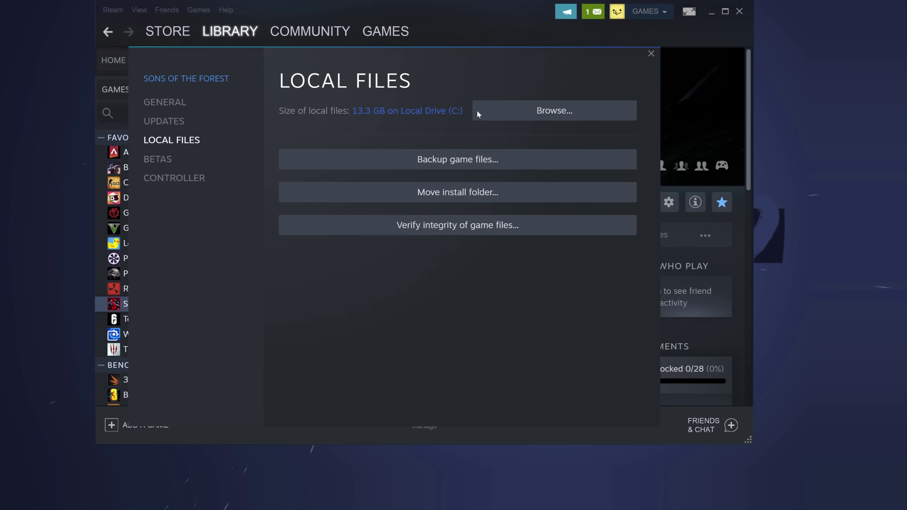
click(552, 114)
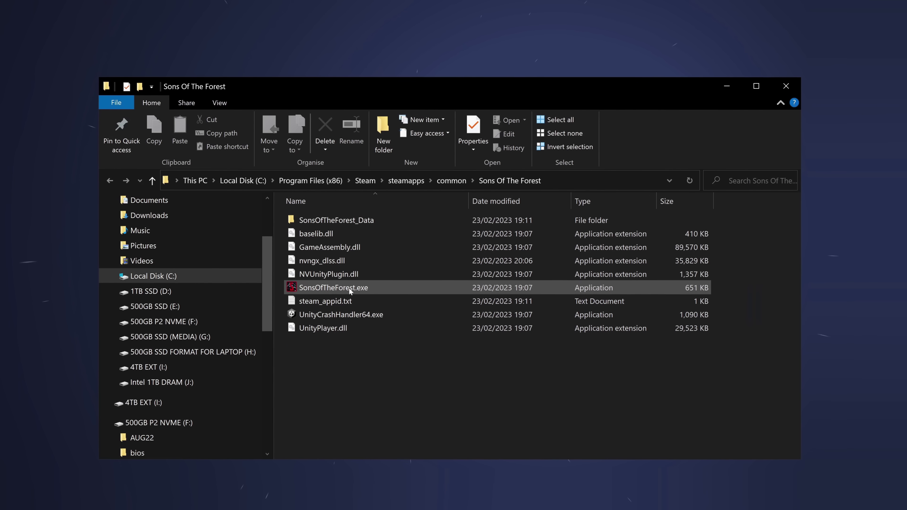
right_click(348, 288)
click(371, 280)
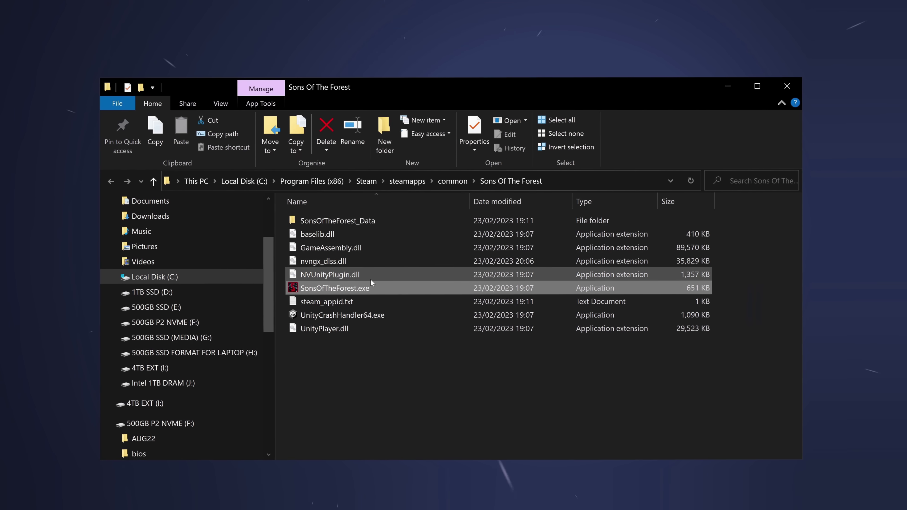
click(661, 197)
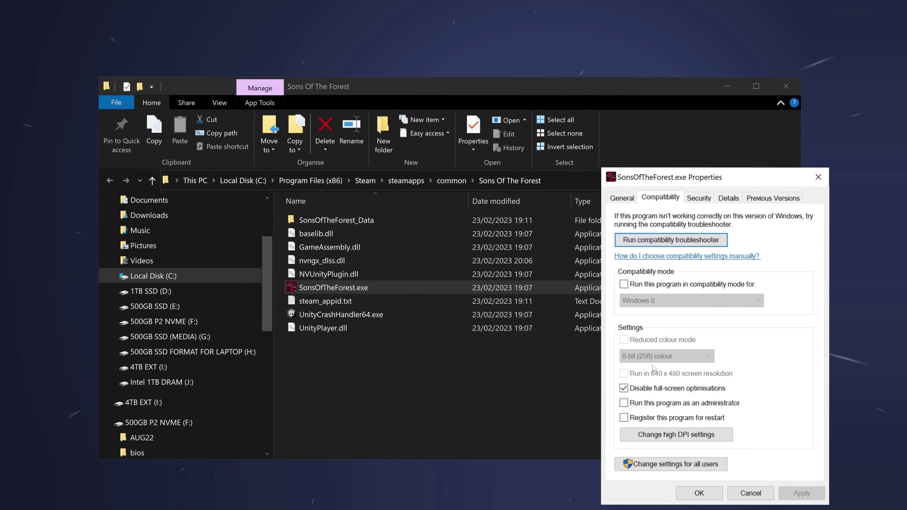
Keep full-screen optimisations disabled for SonsOfTheForest.exe and override its high DPI scaling behaviour, with scaling performed by Application
click(646, 387)
click(646, 388)
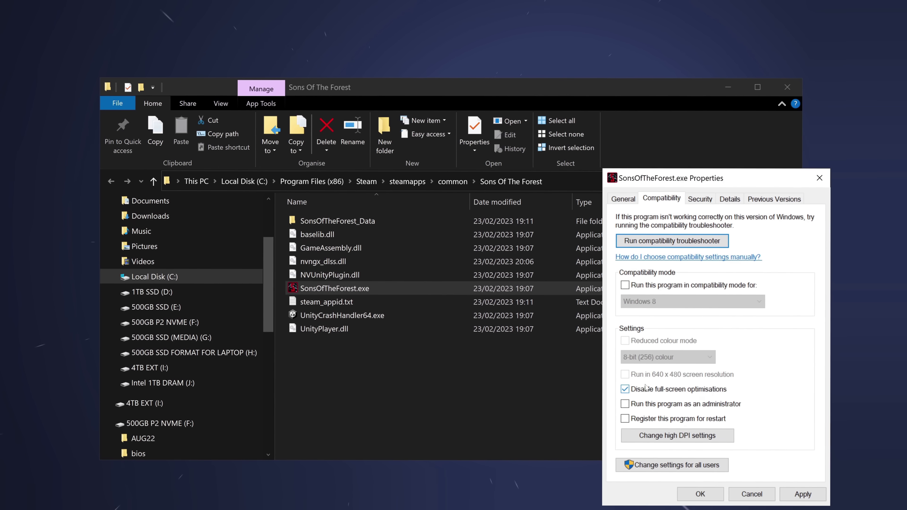
click(677, 435)
click(661, 415)
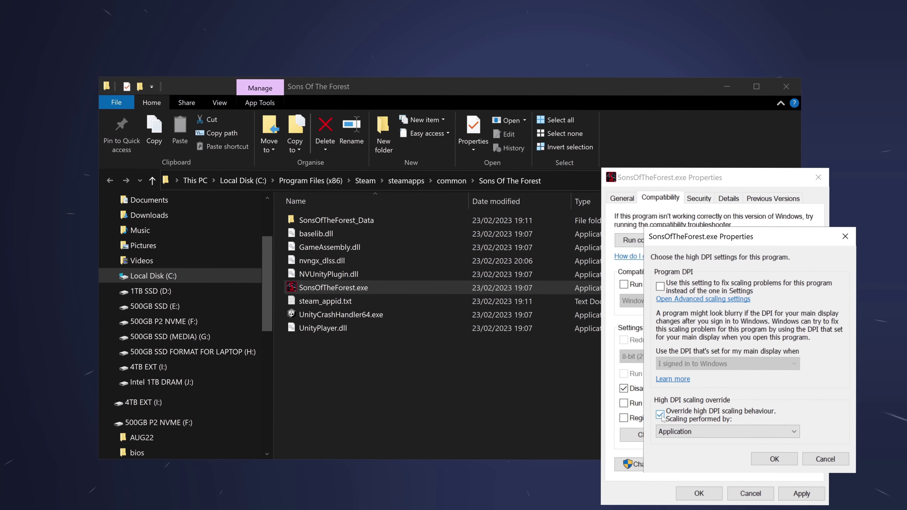
click(774, 459)
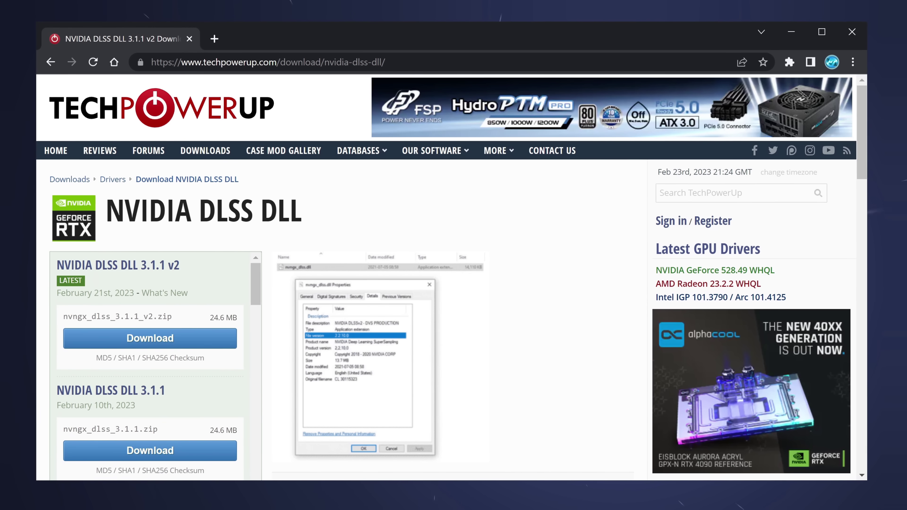
scroll(205, 294, down, 2)
scroll(205, 294, up, 2)
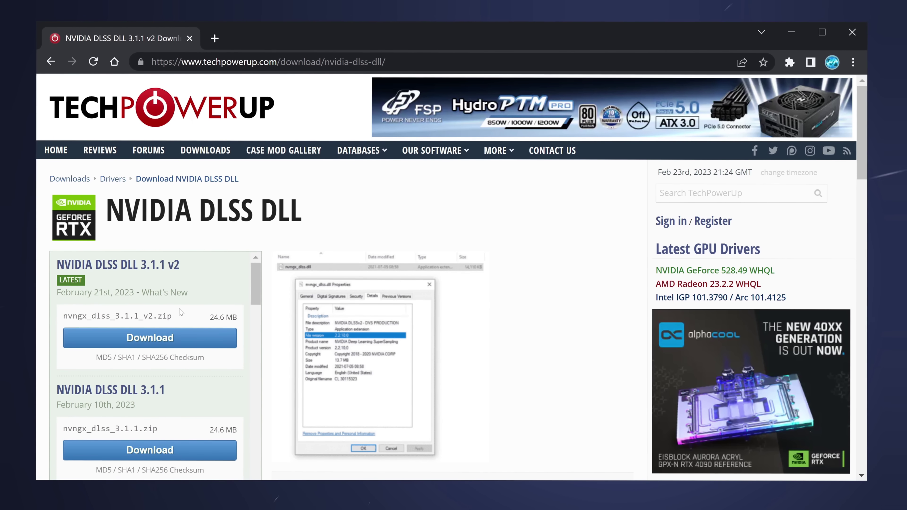
Download the latest NVIDIA DLSS DLL, version 3.1.1 v2, from the closest TechPowerUp UK server
click(172, 338)
click(166, 334)
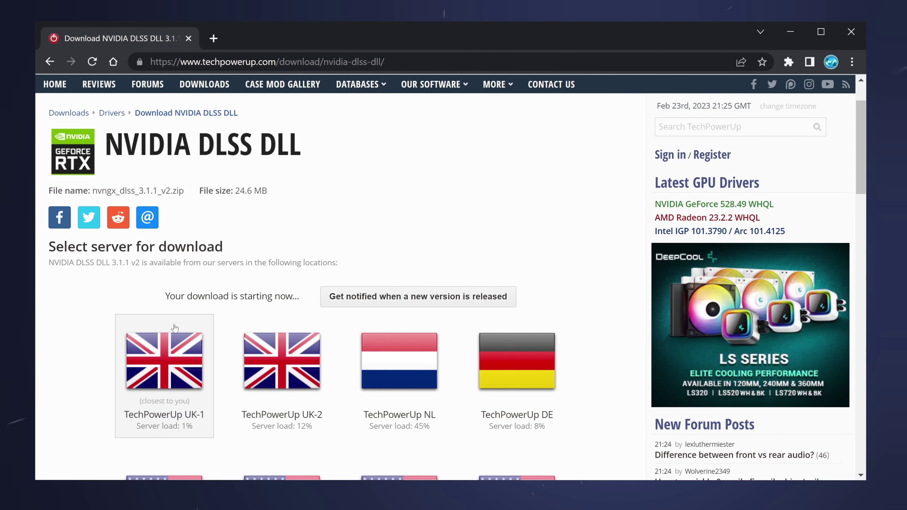
click(780, 38)
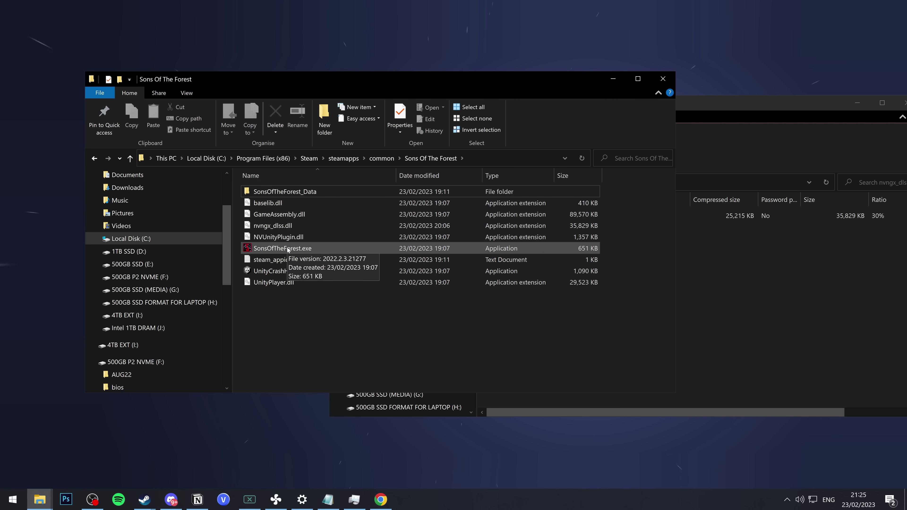
Copy nvngx_dlss.dll from the downloaded zip into the Sons Of The Forest folder, replacing the existing file
click(305, 250)
click(299, 334)
click(677, 272)
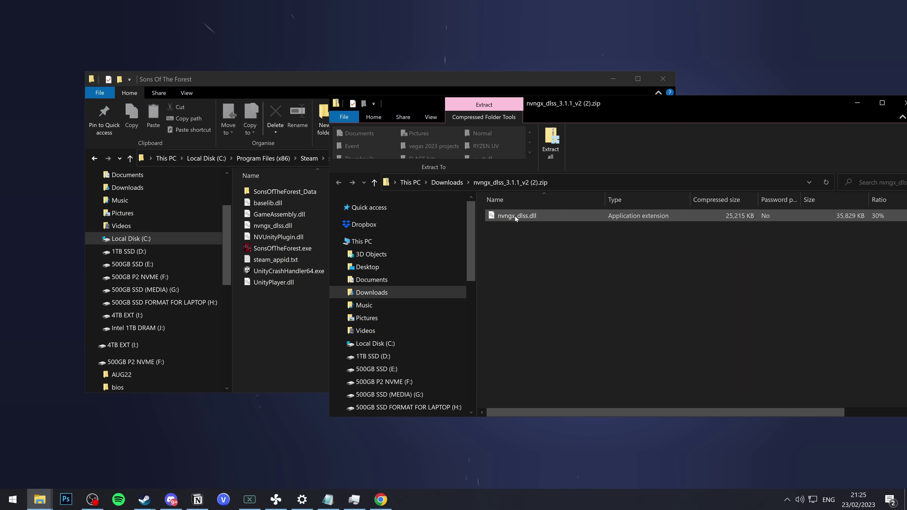
drag(515, 216, 280, 335)
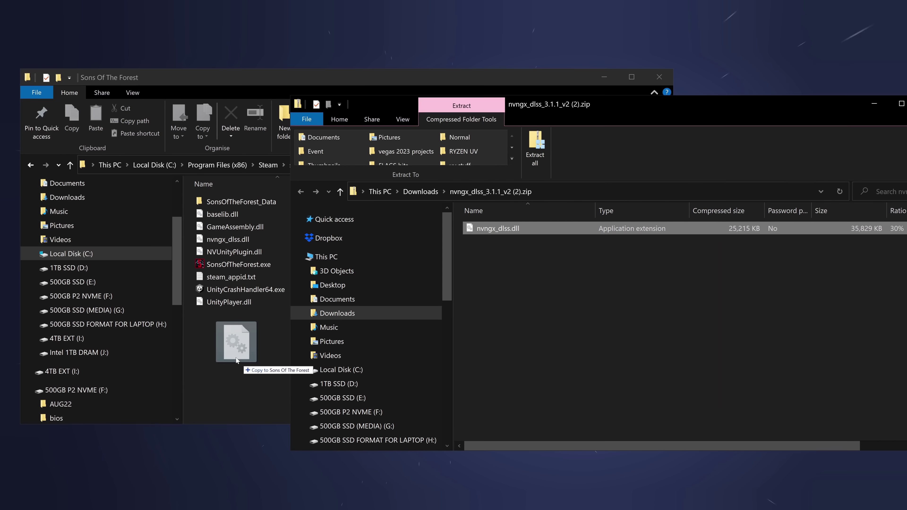
drag(236, 360, 236, 358)
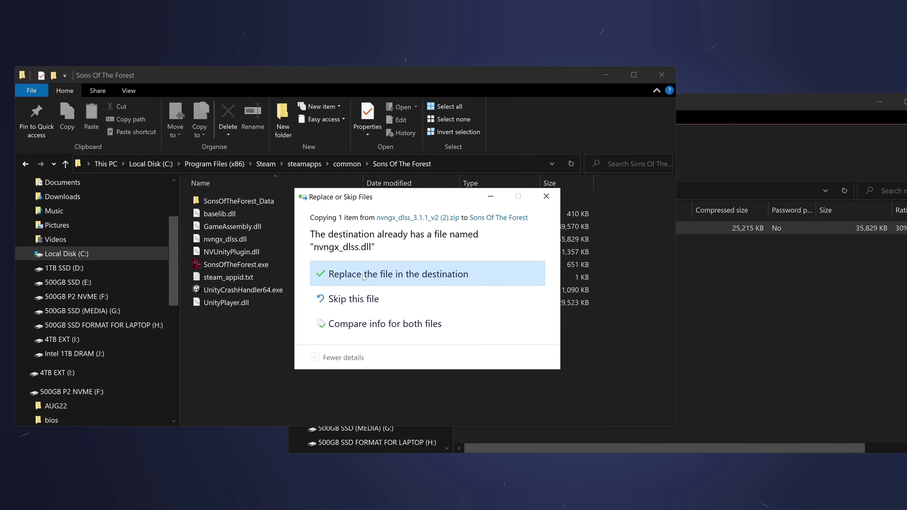
click(364, 277)
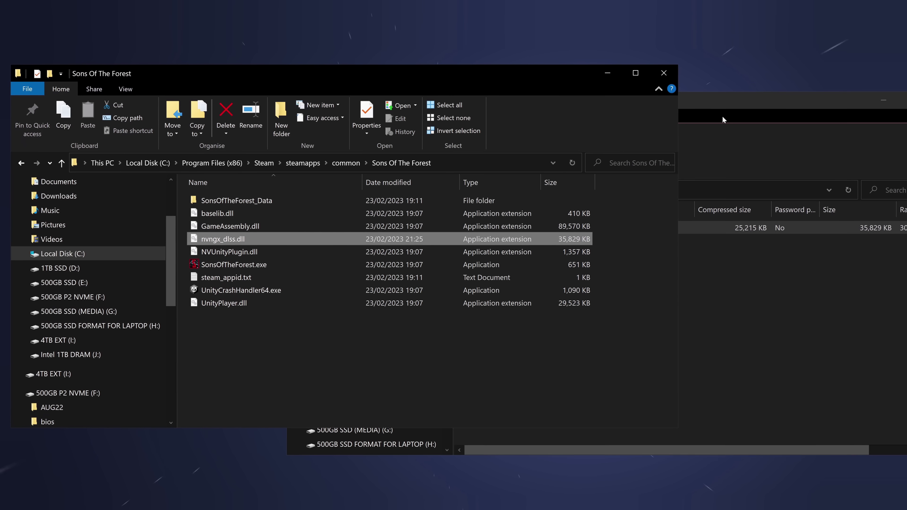
click(722, 118)
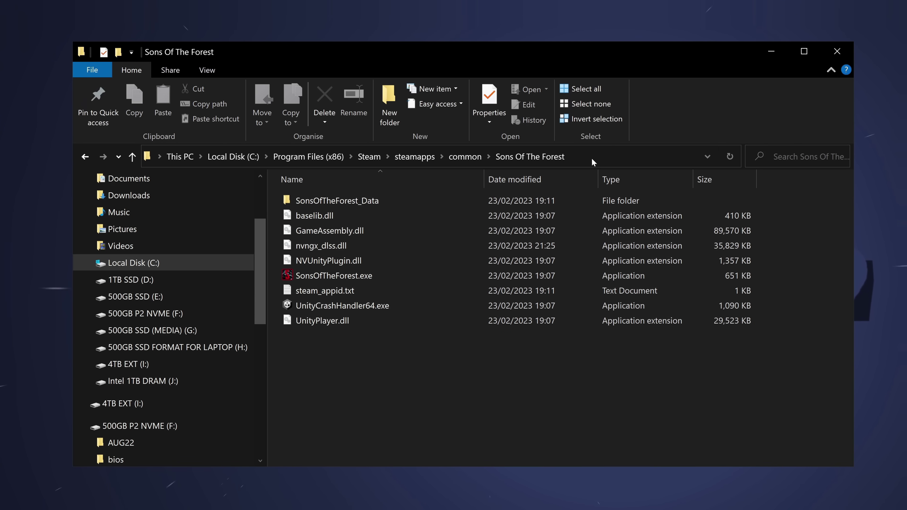
Copy the full path of the Sons Of The Forest game folder and close the folder window
click(580, 155)
drag(376, 156, 157, 156)
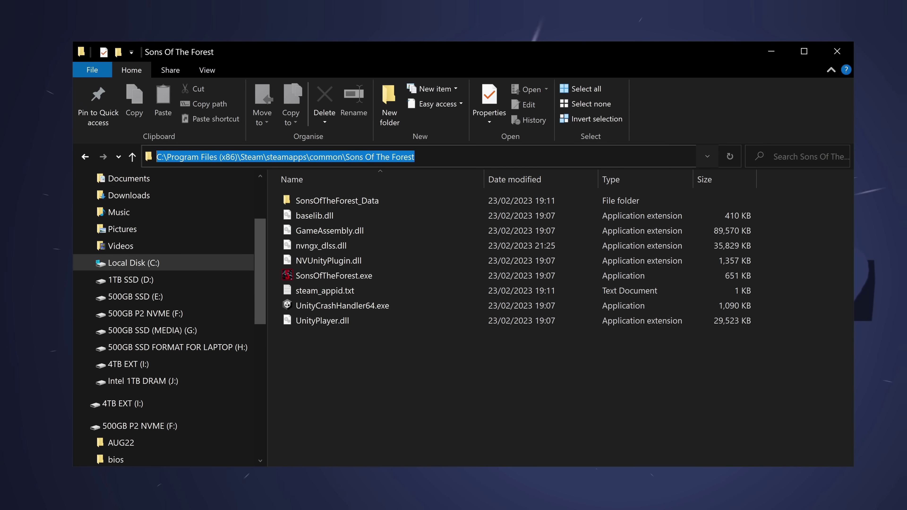
right_click(235, 160)
click(241, 191)
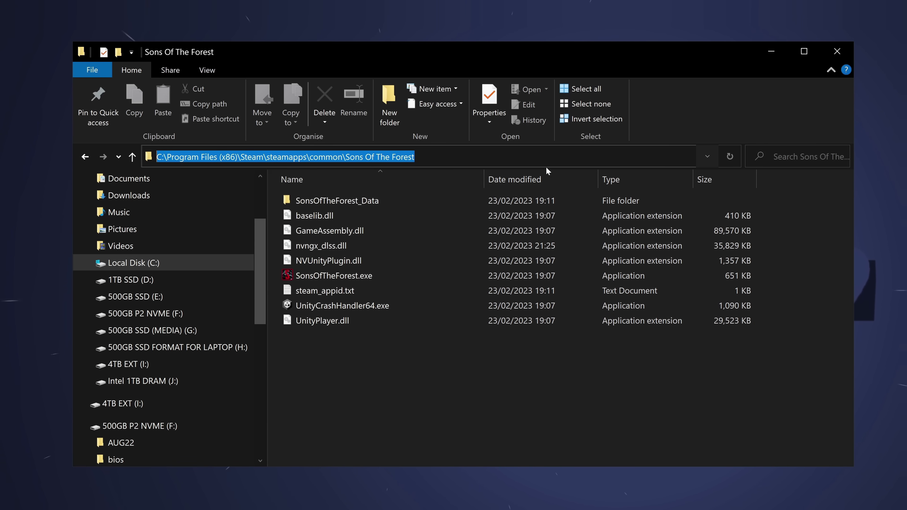
click(849, 57)
Search Windows for "gpu settings" and open the Graphics settings page
click(10, 499)
text(gpu se)
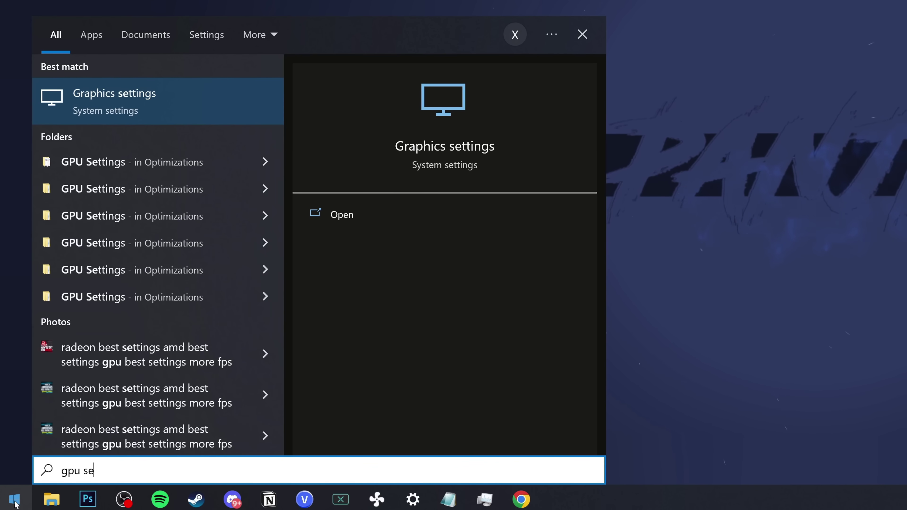
text(ttings)
click(172, 91)
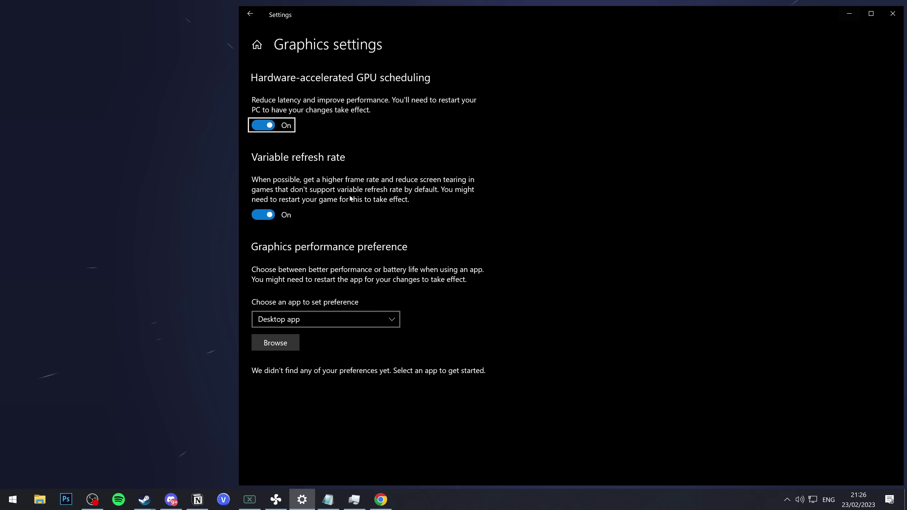
Add SonsOfTheForest.exe as a desktop app in the graphics performance preferences, using the copied folder path to find it
click(276, 343)
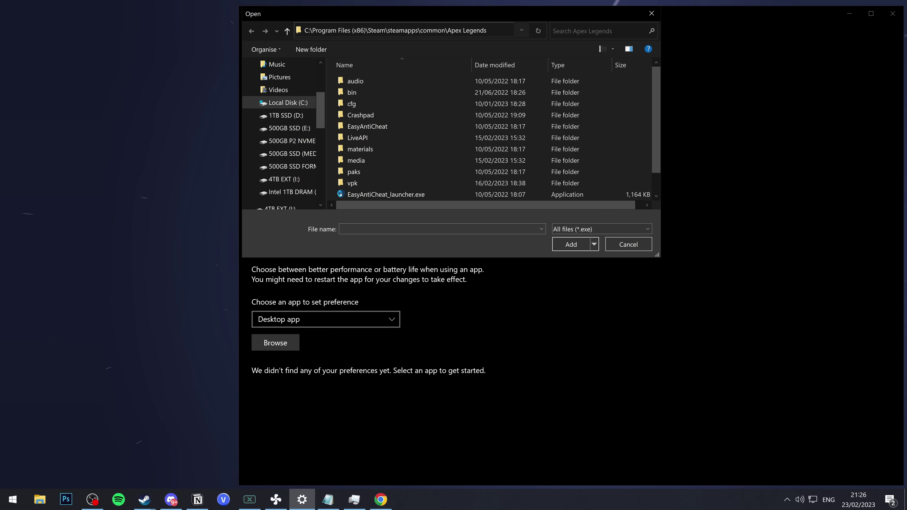
click(403, 30)
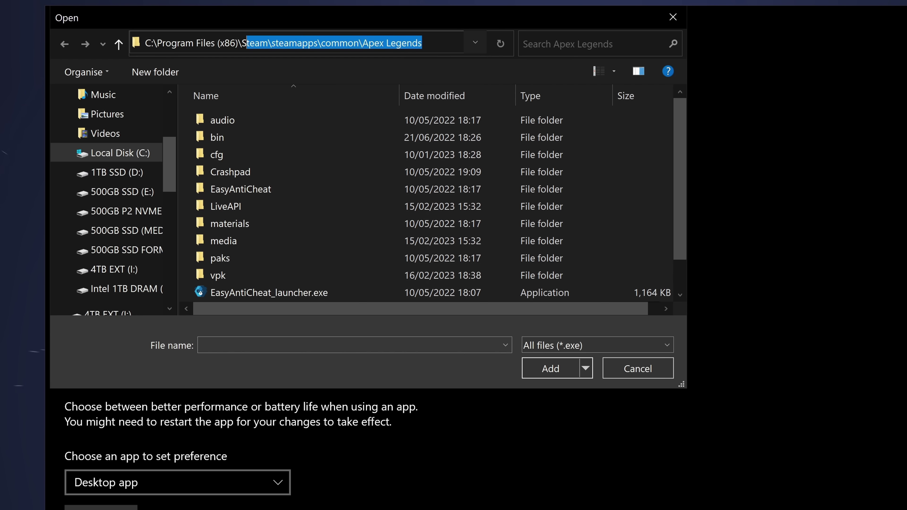
key(BackSpace)
right_click(182, 50)
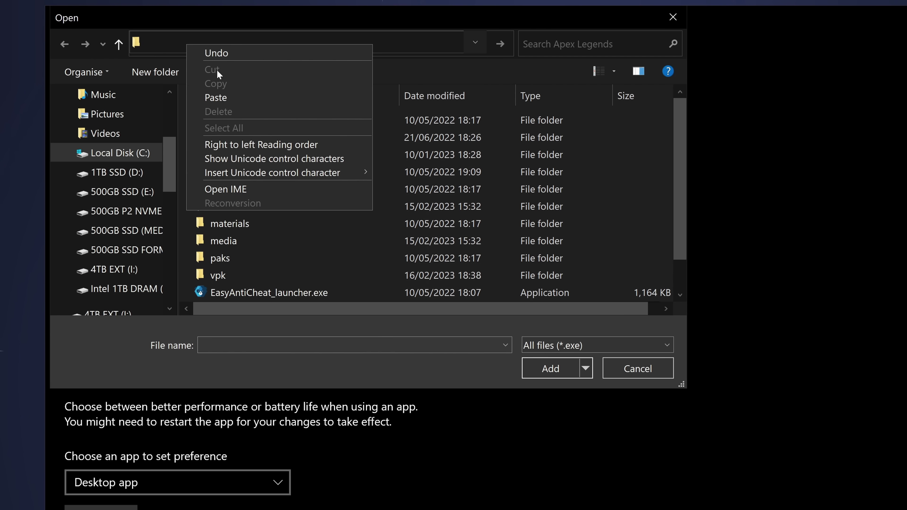
click(219, 93)
key(Return)
click(265, 136)
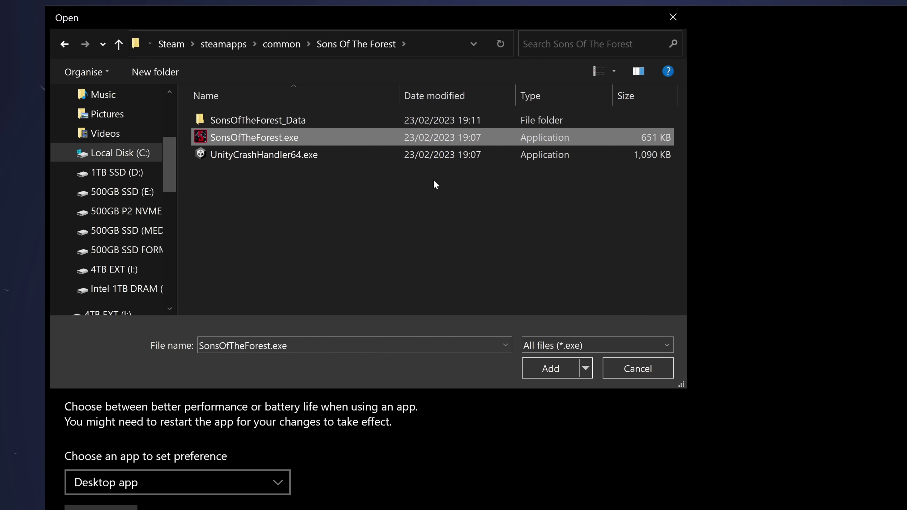
click(567, 369)
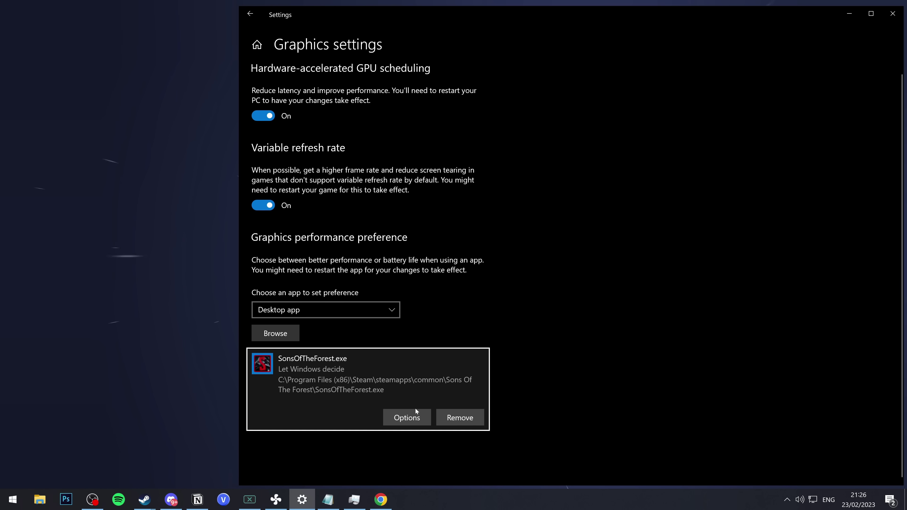
Set the graphics preference of SonsOfTheForest.exe to High performance, save it and close the settings
click(410, 416)
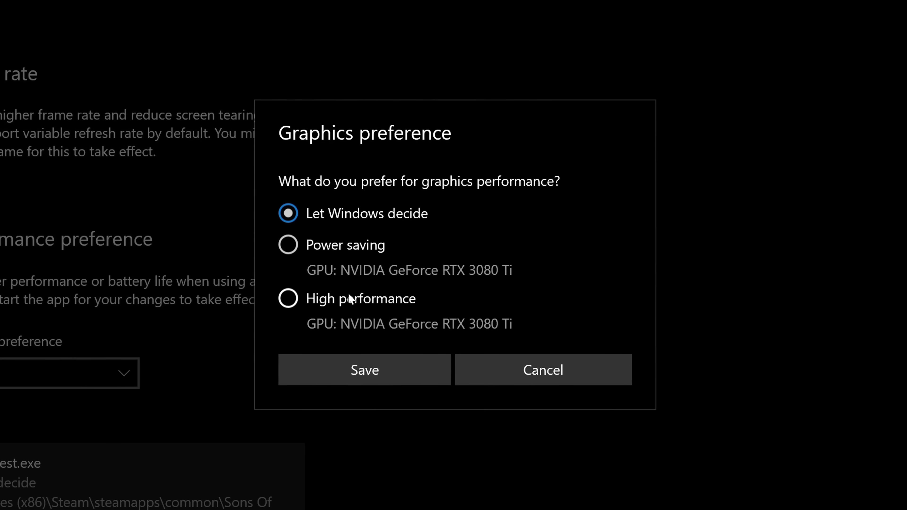
click(350, 298)
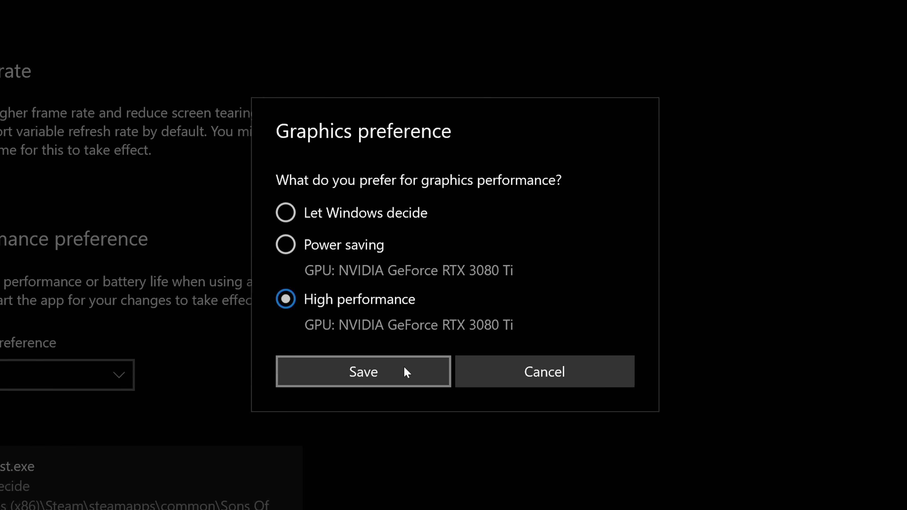
click(406, 370)
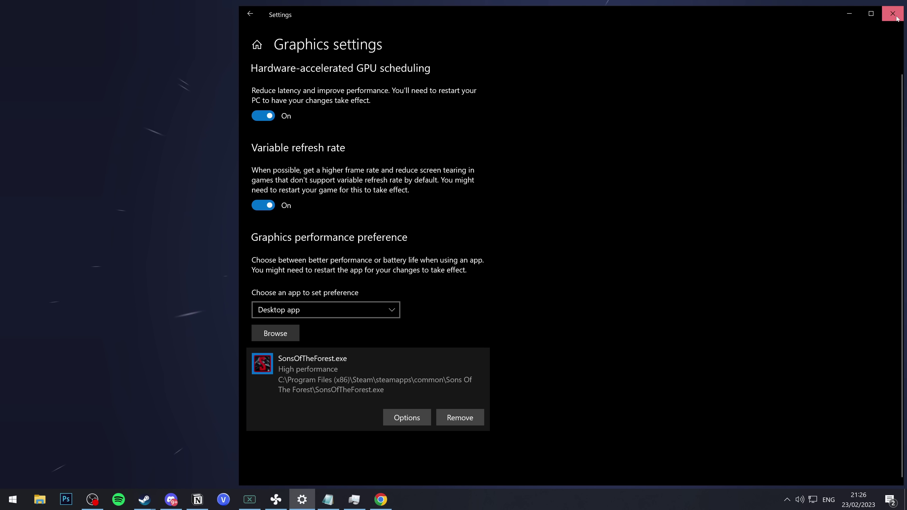
click(896, 17)
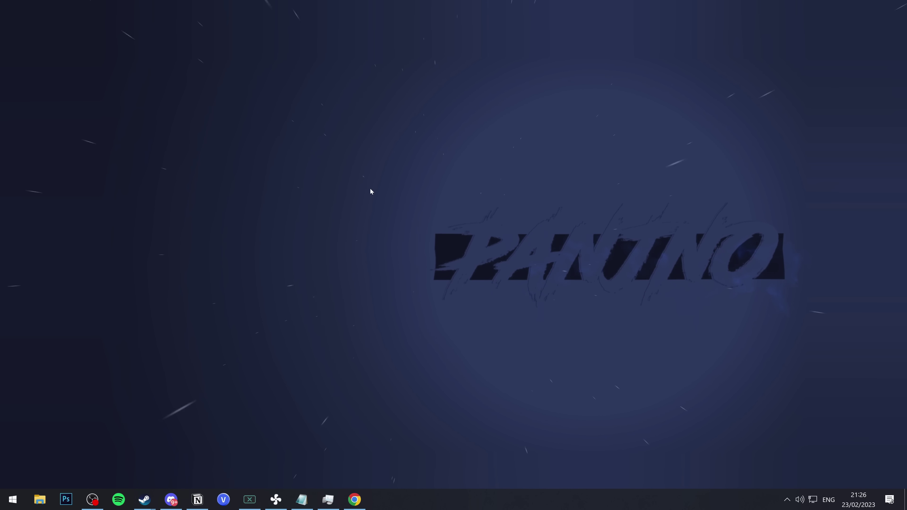
Switch from the desktop to NVIDIA Control Panel and open the Manage 3D settings page
right_click(470, 221)
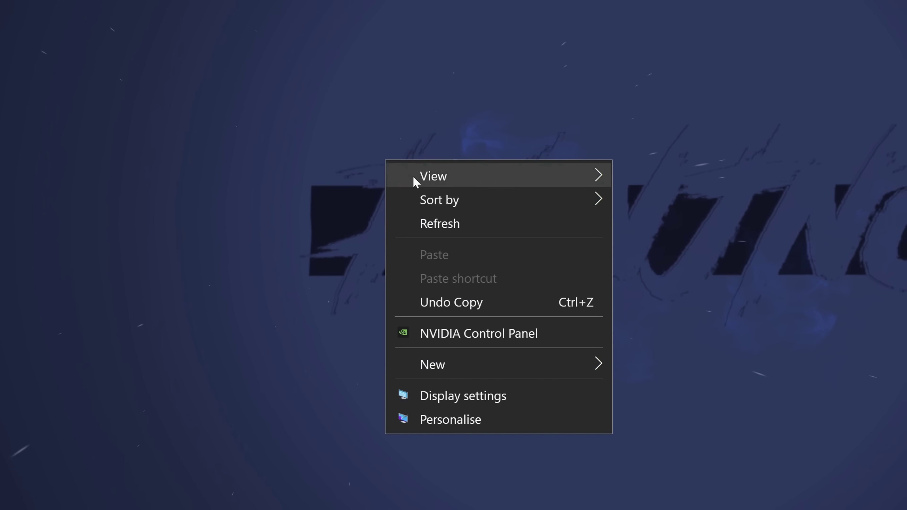
click(478, 337)
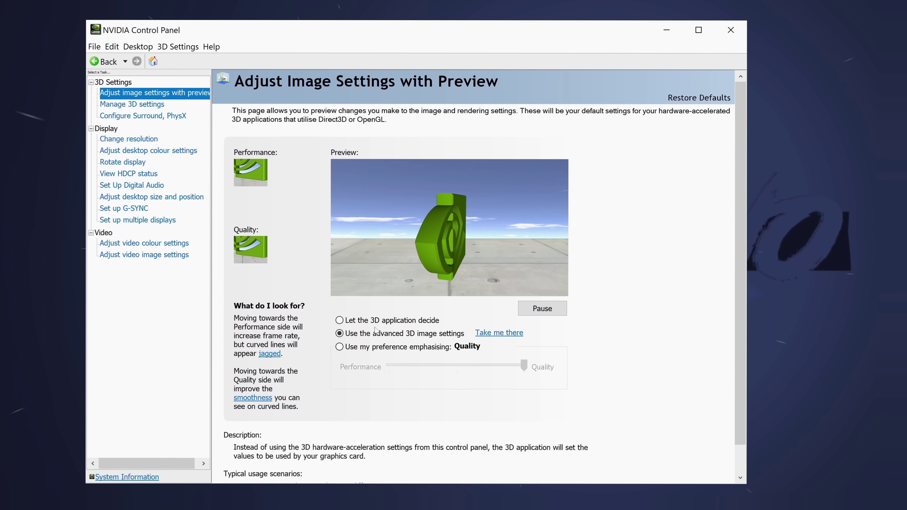
mouse_move(379, 337)
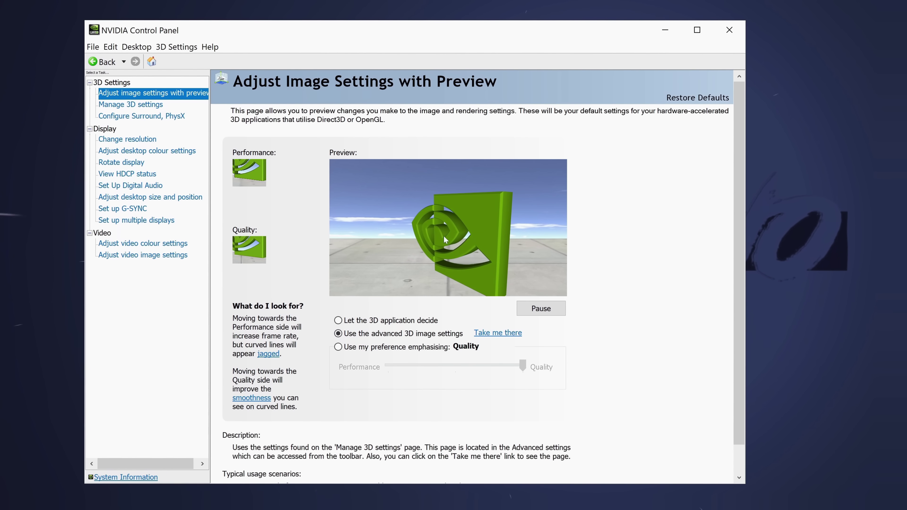
click(115, 105)
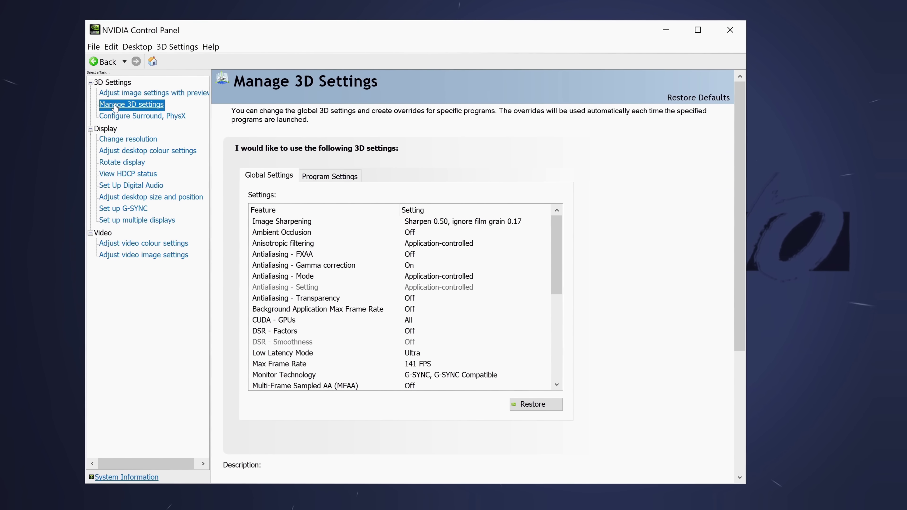
Add SonsOfTheForest.exe to the programs with their own 3D settings
click(330, 179)
click(357, 210)
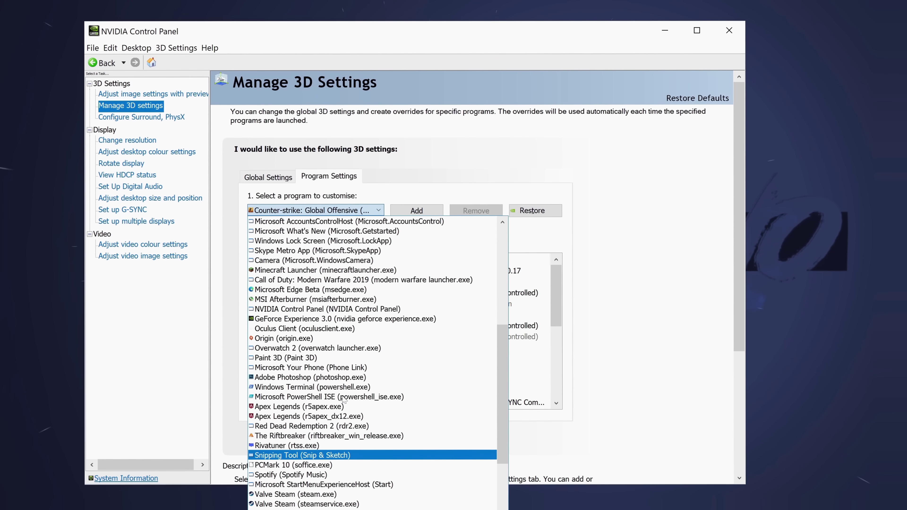
scroll(446, 357, down, 5)
click(490, 199)
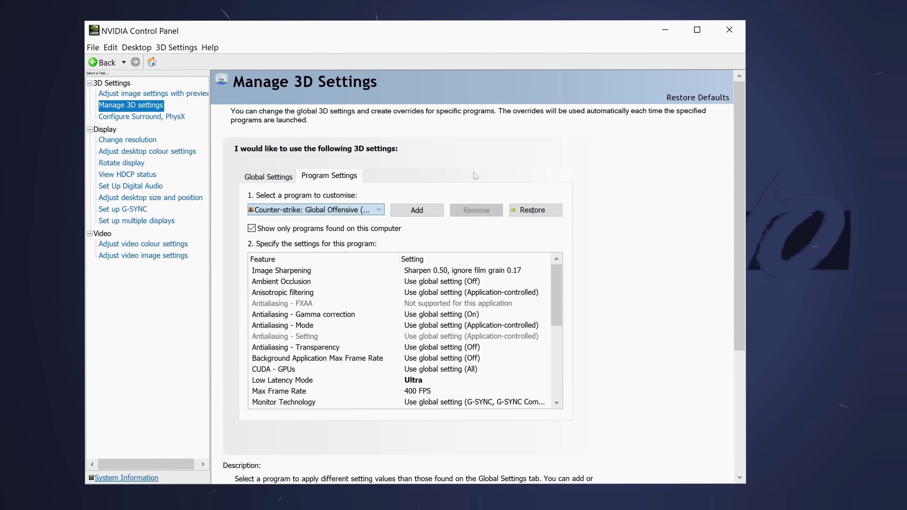
click(421, 210)
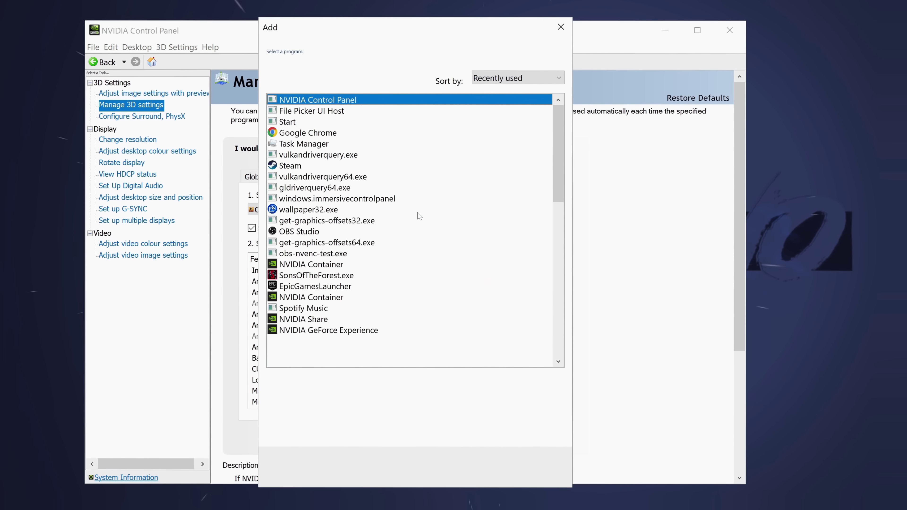
click(423, 275)
click(454, 470)
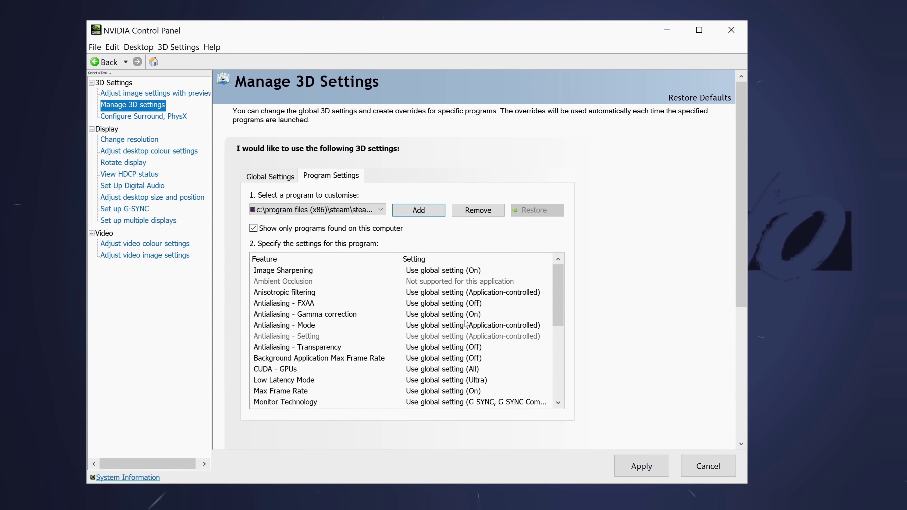
Check the game's Low Latency Mode and Monitor Technology, keep Monitor Technology on the global setting, and apply the program profile
click(271, 381)
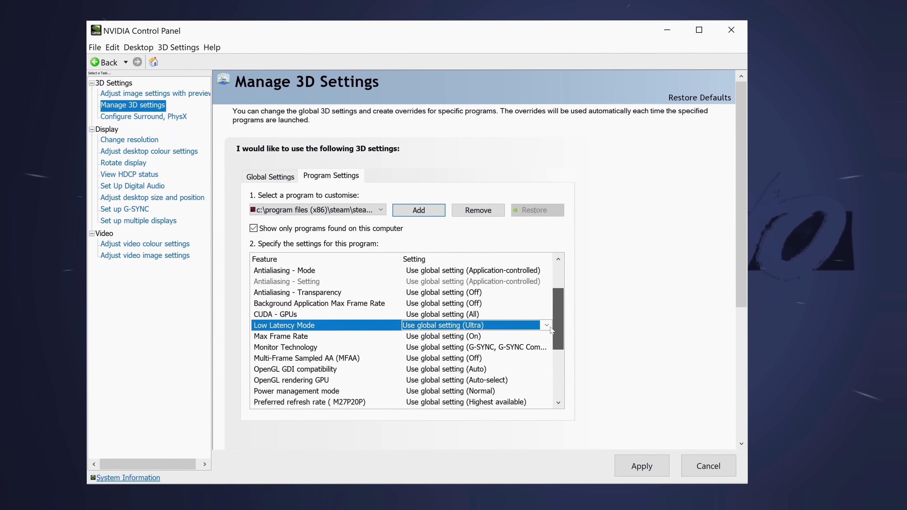
scroll(556, 307, down, 2)
click(464, 324)
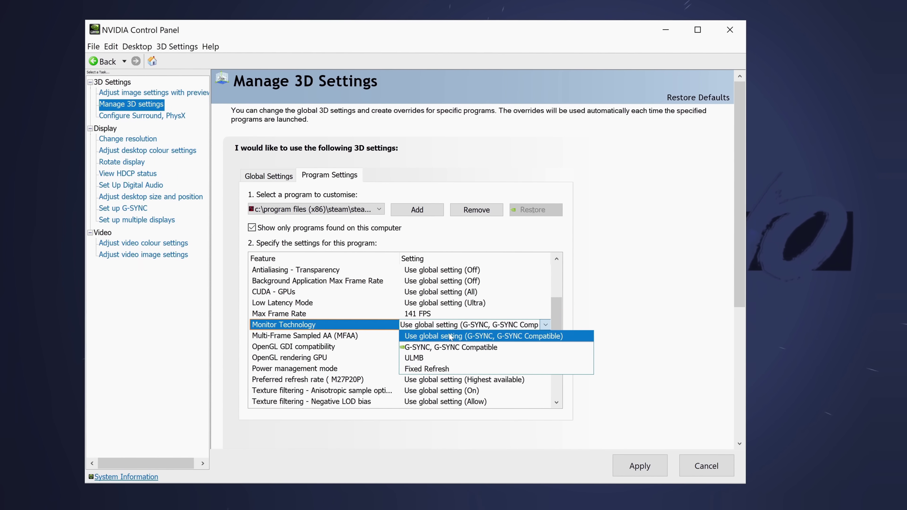
click(446, 326)
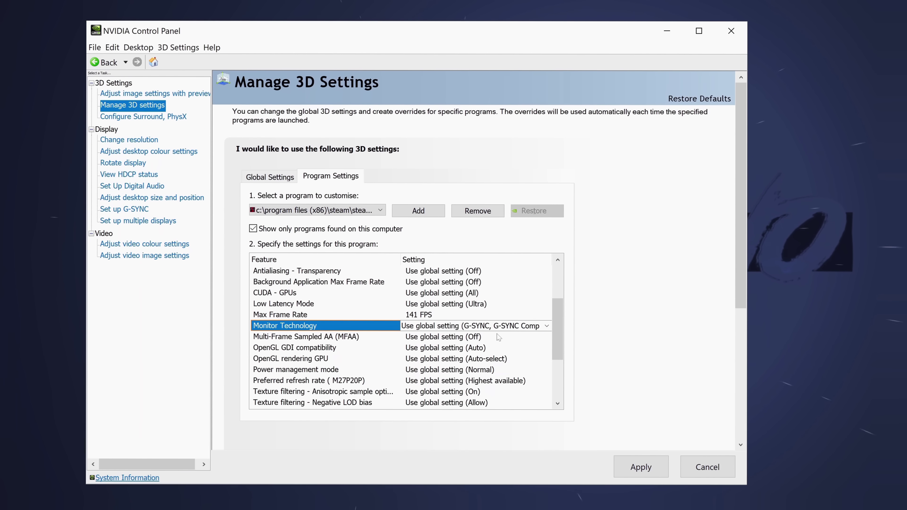
scroll(499, 338, up, 1)
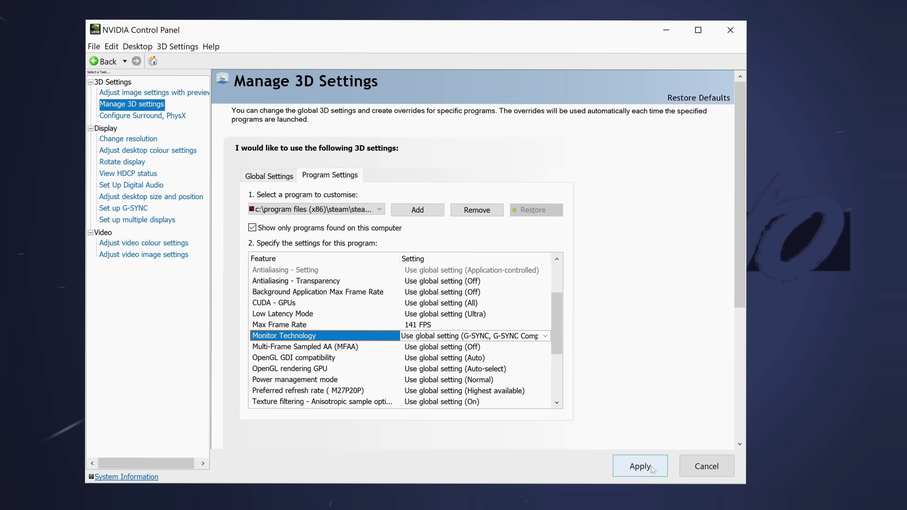
click(640, 466)
Switch to the global 3D settings and review the remaining features in the list
click(274, 179)
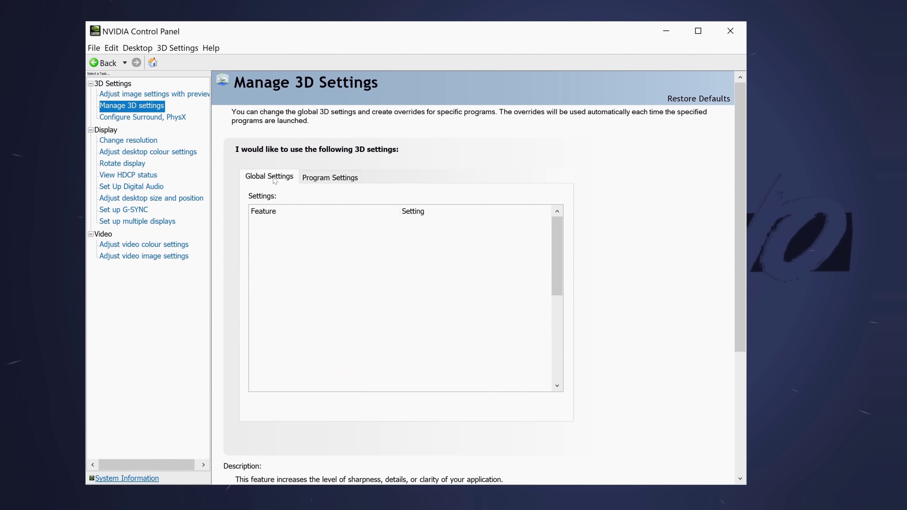
drag(558, 232, 557, 336)
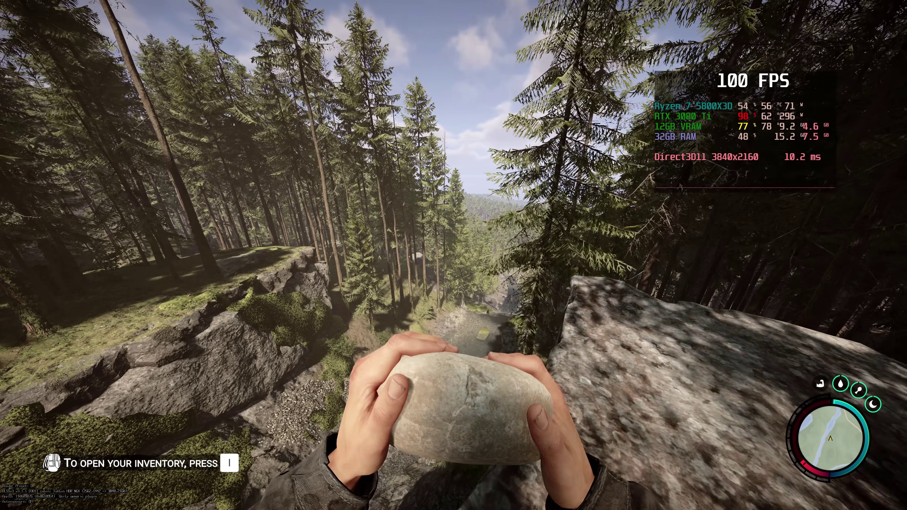
Pause Sons Of The Forest and open its display options
key(Escape)
click(203, 481)
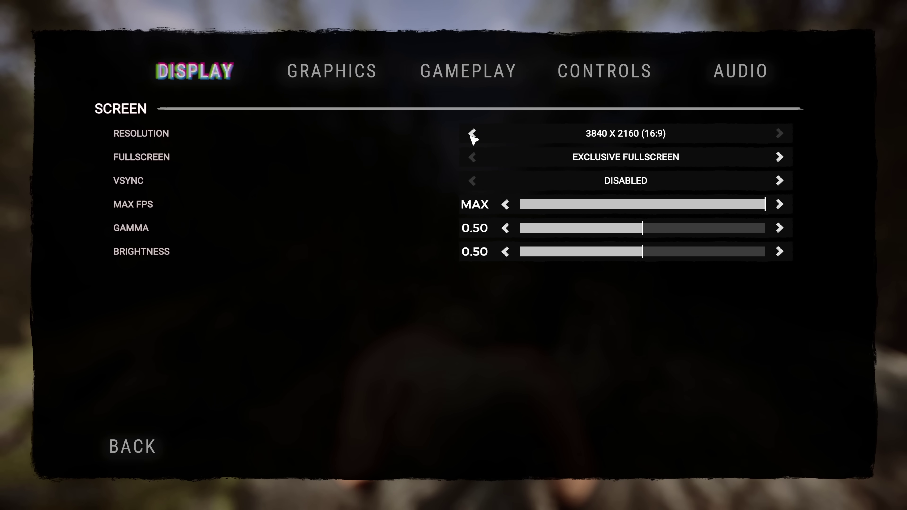
Keep the display in exclusive fullscreen and set Max FPS to MAX
click(472, 157)
click(472, 157)
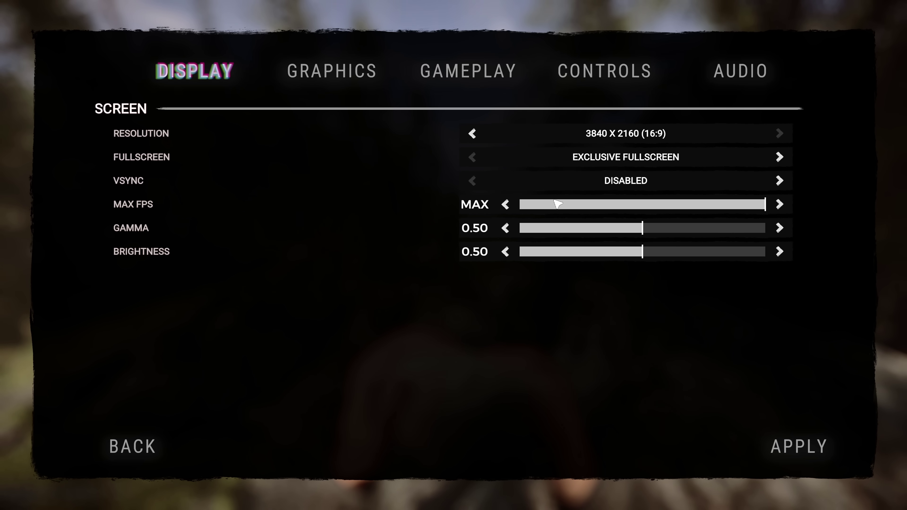
drag(559, 205, 773, 207)
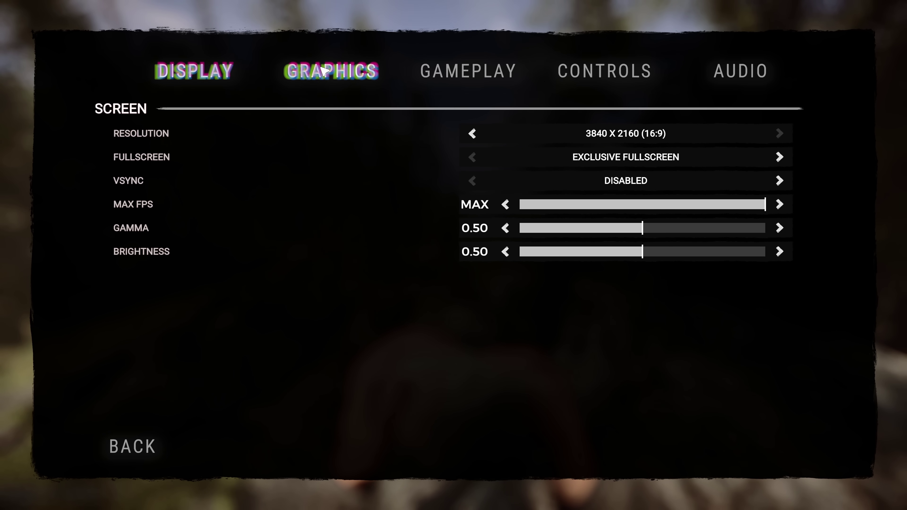
Open the graphics options and turn Bloom on
click(329, 70)
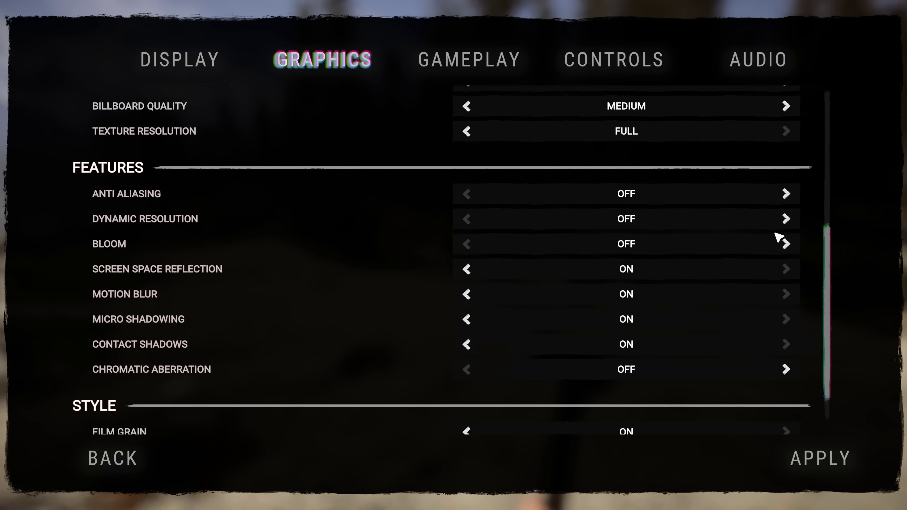
click(789, 246)
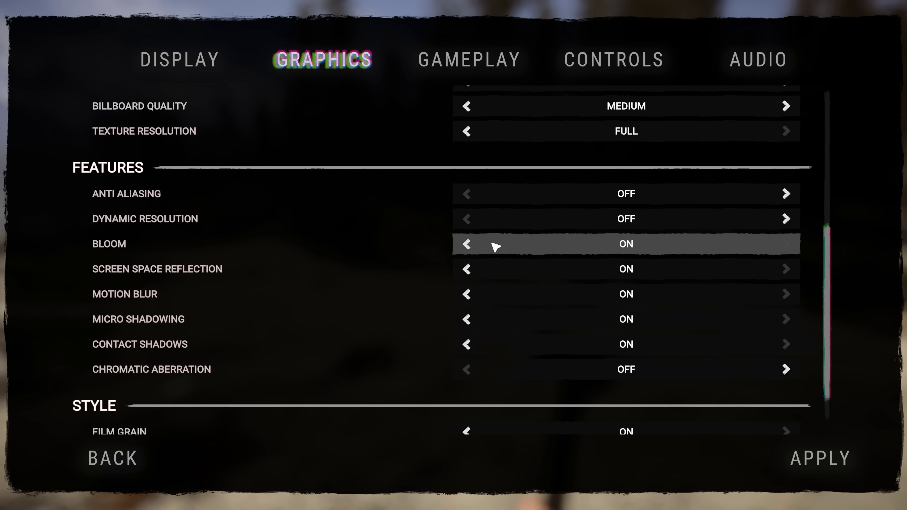
click(466, 244)
click(785, 244)
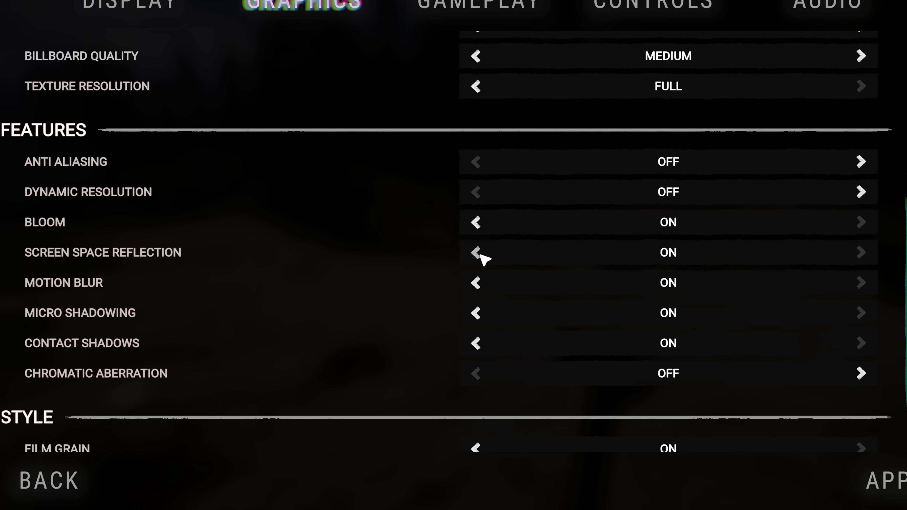
Switch Screen Space Reflection and Motion Blur off and back on
click(478, 253)
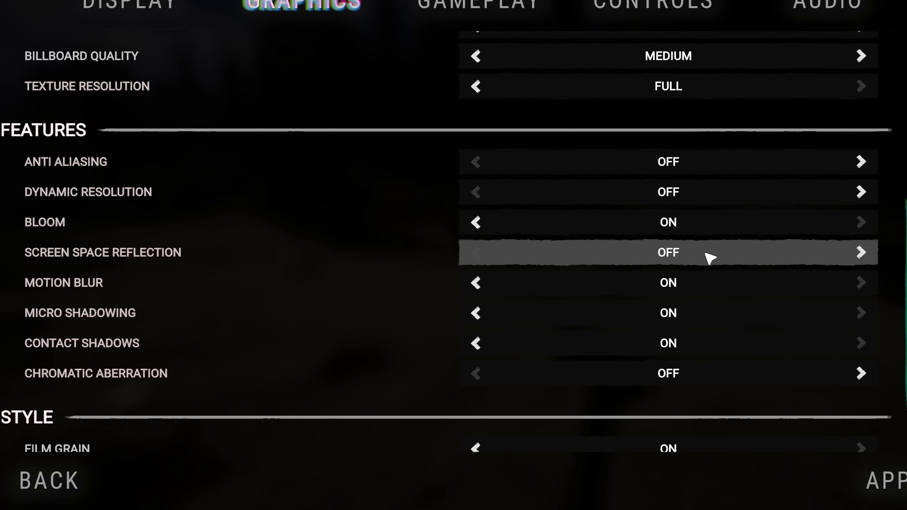
click(860, 253)
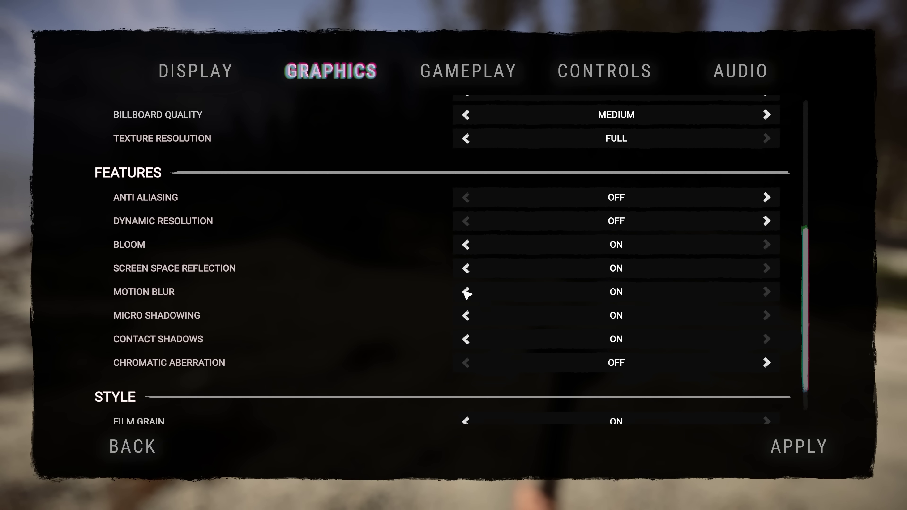
click(477, 285)
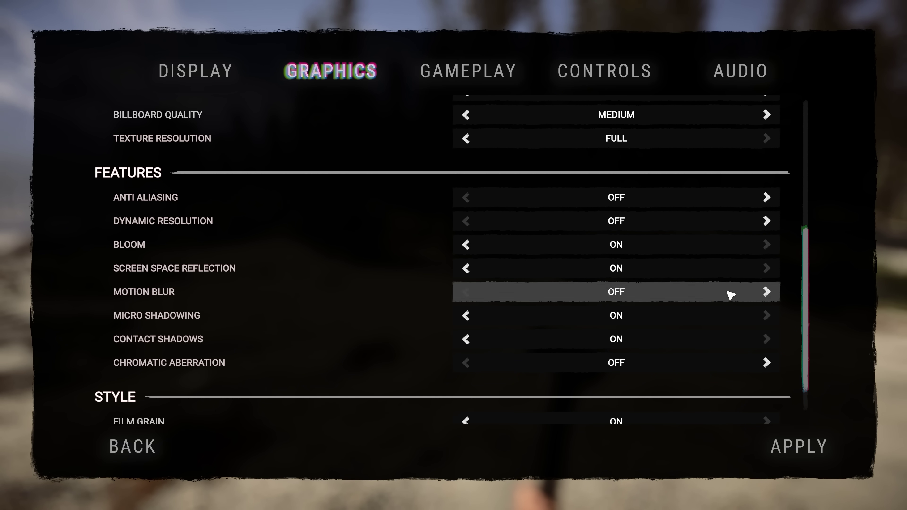
click(767, 292)
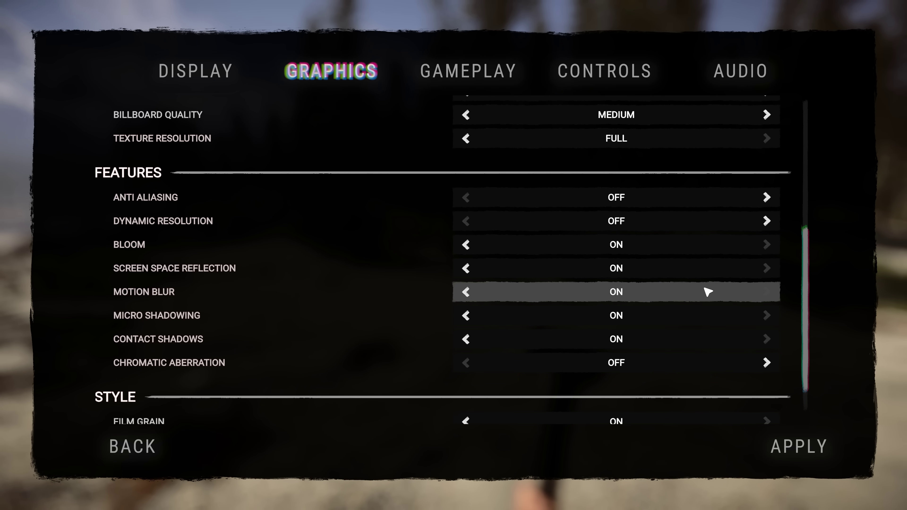
Turn off Micro Shadowing and Film Grain, set Anti Aliasing to SMAA, and apply the graphics settings before returning to the game
click(467, 317)
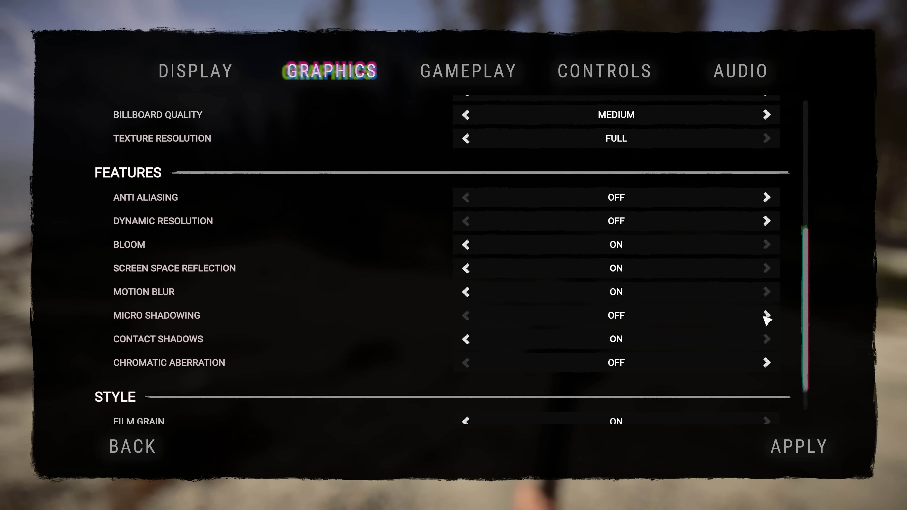
click(766, 317)
click(465, 339)
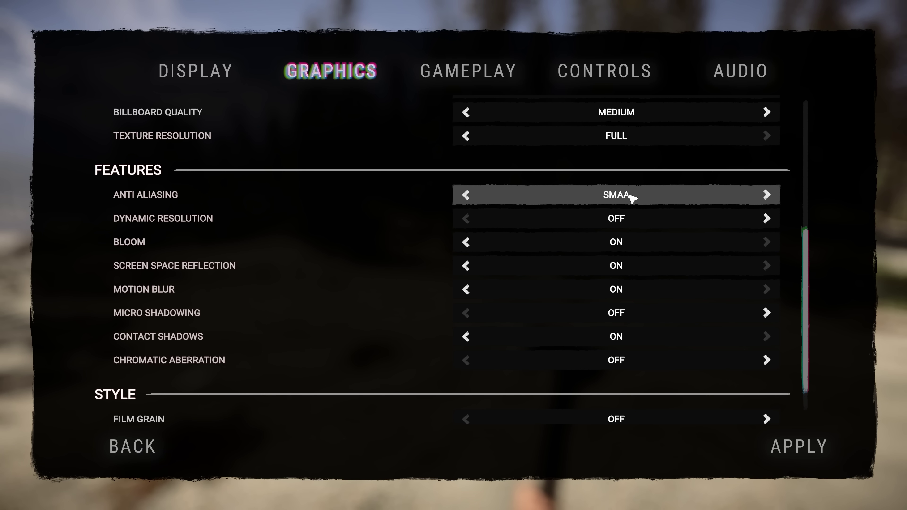
click(795, 440)
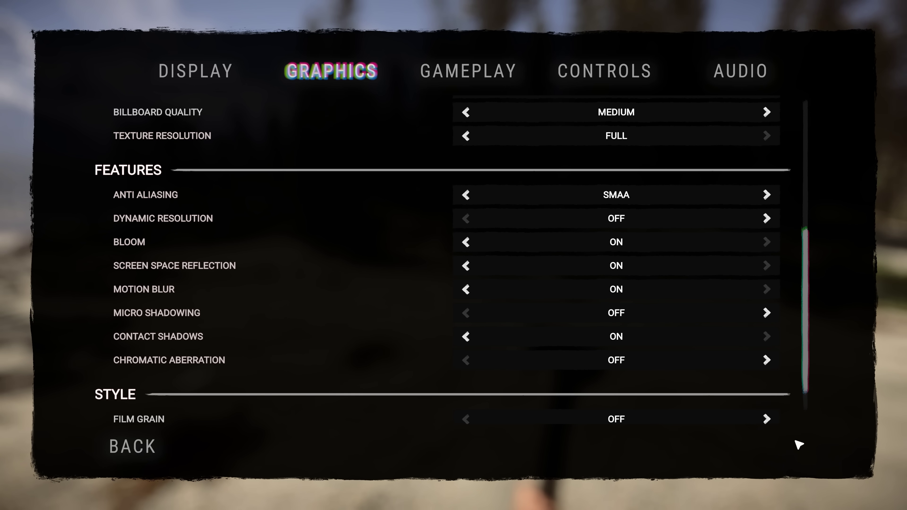
key(Escape)
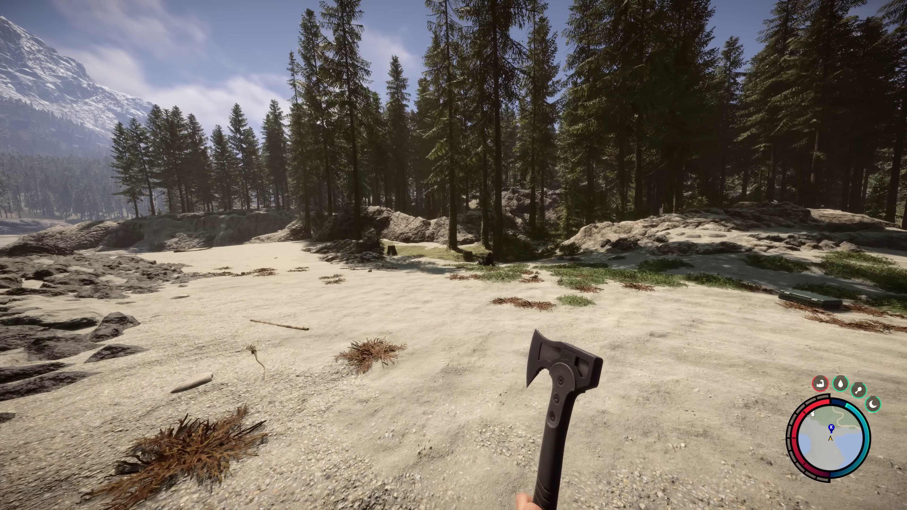
Reopen the graphics options, set Dynamic Resolution to DLSS in Quality mode, apply it, and return to the game
key(Escape)
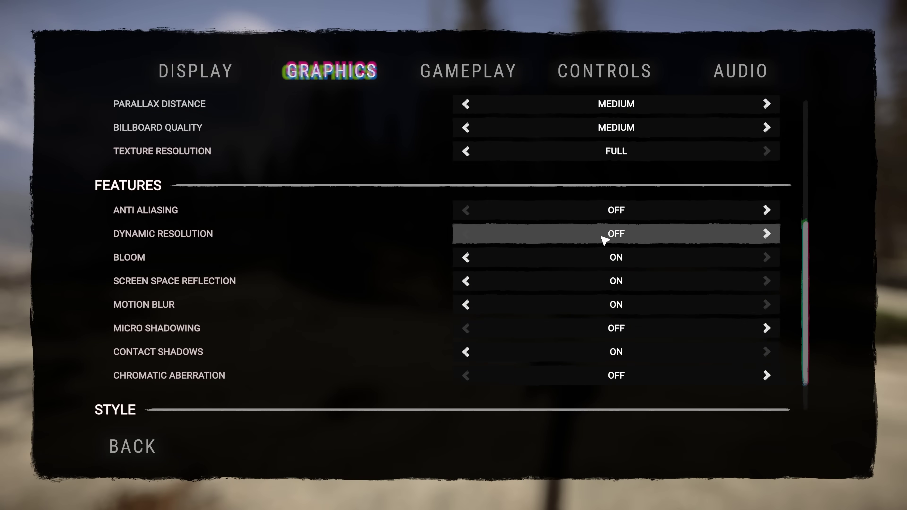
click(749, 237)
click(767, 236)
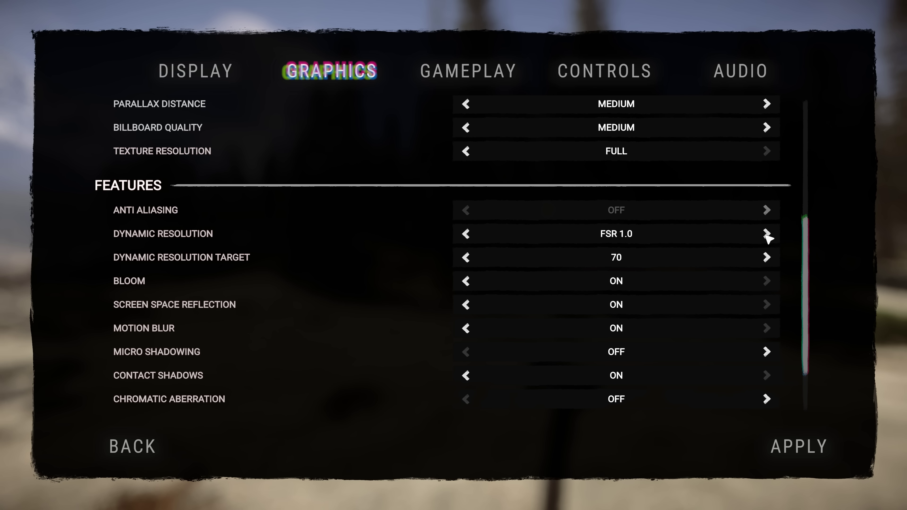
click(766, 235)
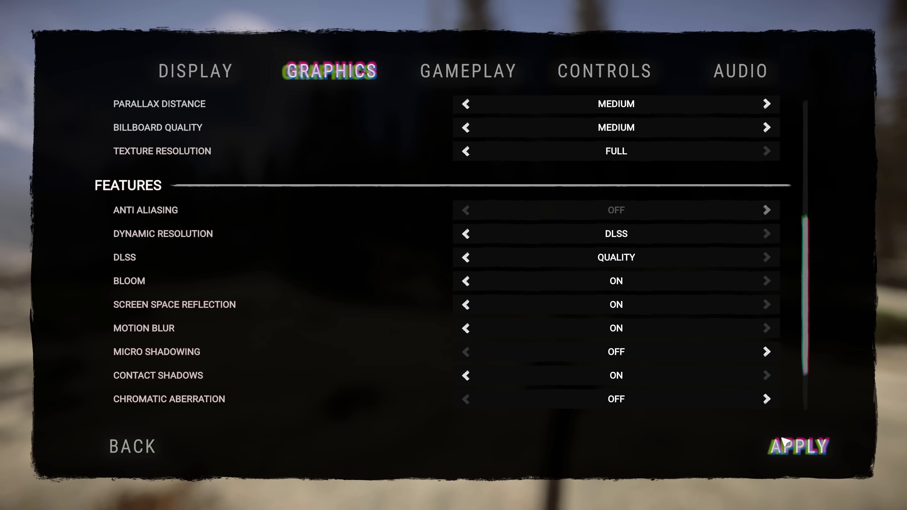
click(799, 446)
key(Escape)
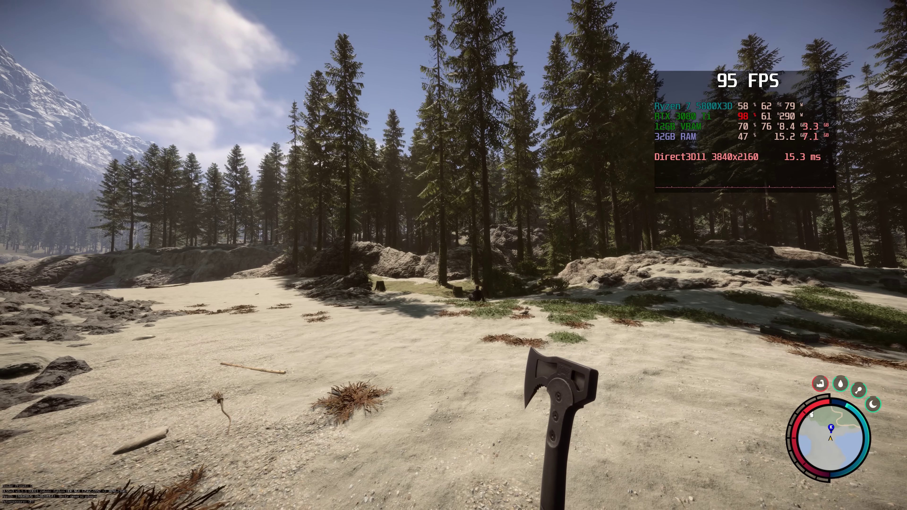
Lower DLSS from Quality to Balanced in the graphics options and return to the game to compare performance
key(Escape)
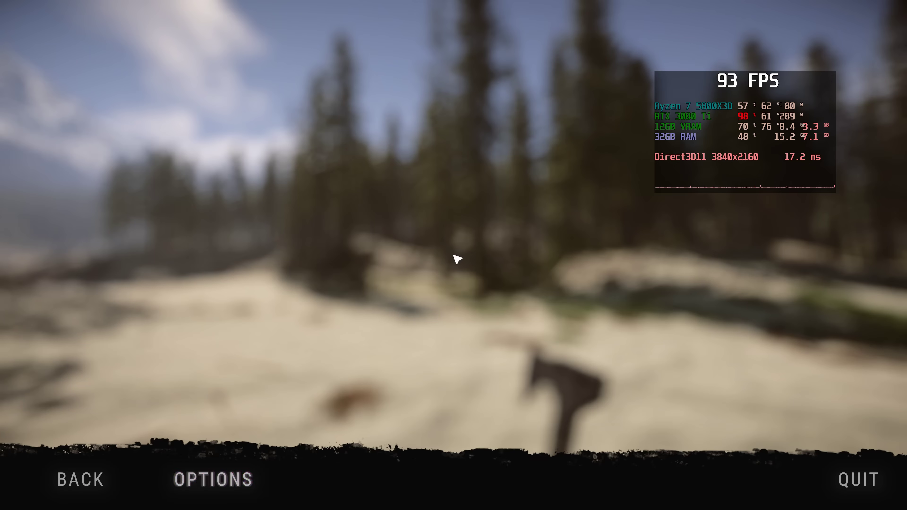
click(197, 477)
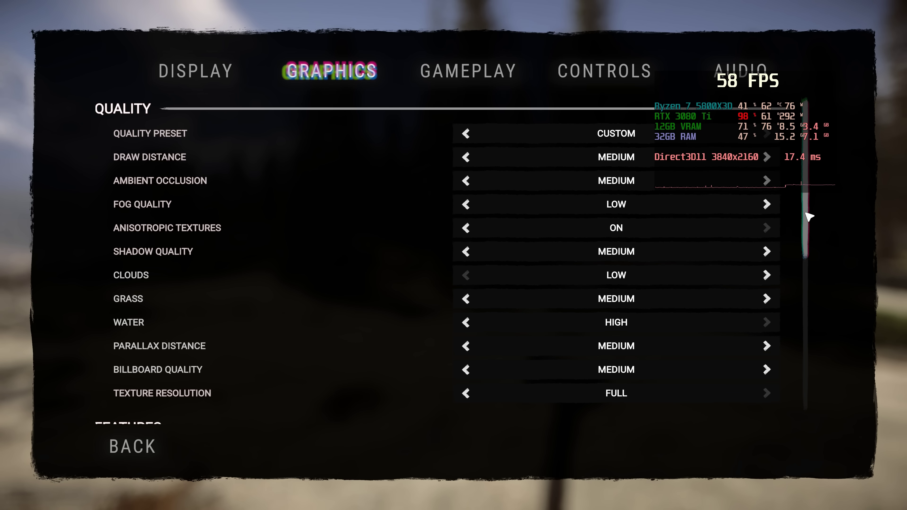
scroll(692, 288, down, 5)
click(466, 263)
key(Escape)
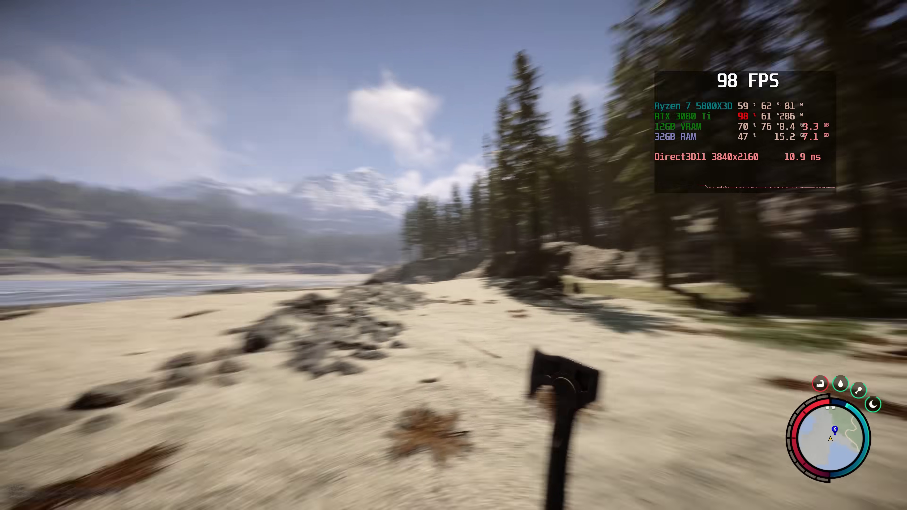
Set DLSS to Performance and return to the game to compare performance
key(Escape)
click(466, 250)
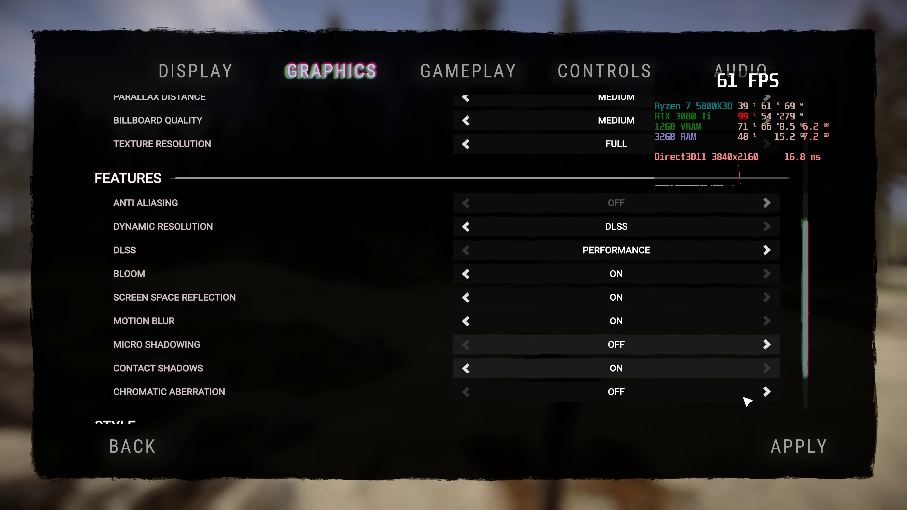
key(Escape)
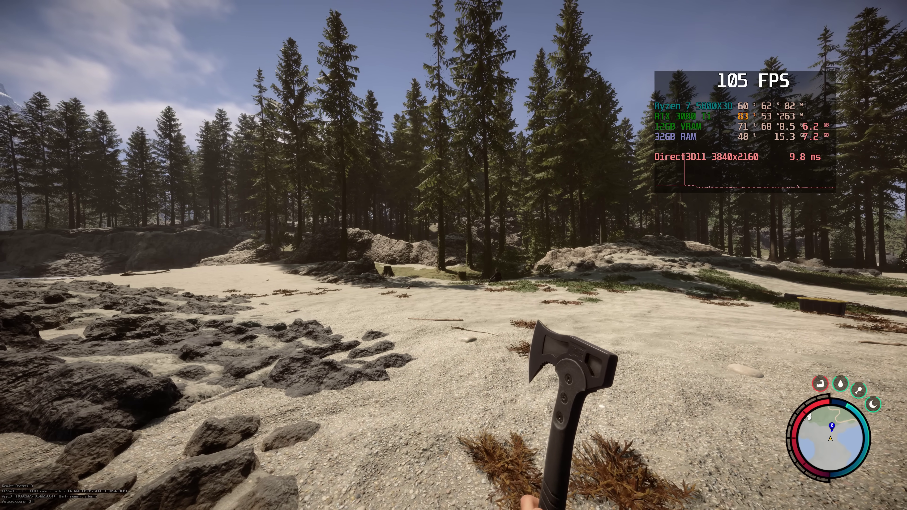
Return to the graphics options, set DLSS to Balanced, and apply the change
key(Escape)
scroll(769, 286, down, 3)
click(767, 280)
click(767, 281)
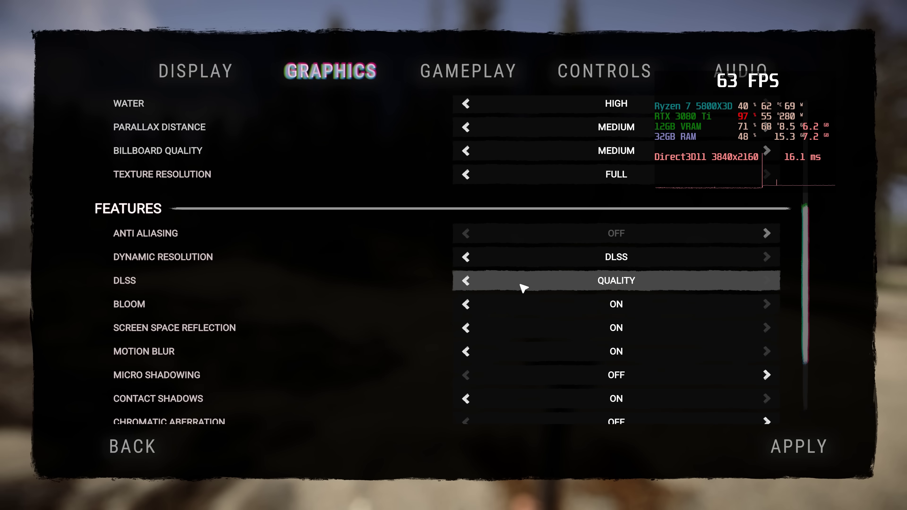
click(684, 277)
click(799, 446)
key(Escape)
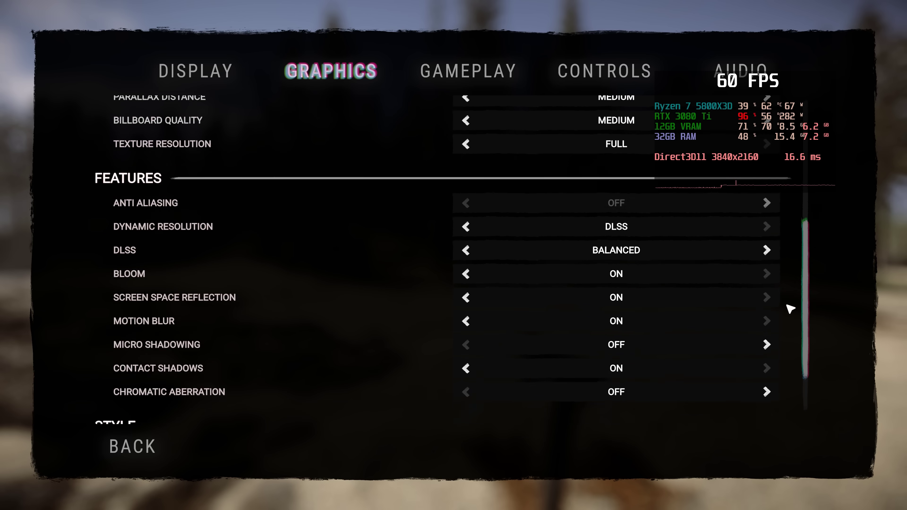
Switch Dynamic Resolution between FSR 1.0 and TAAU to compare the alternatives to DLSS
scroll(786, 308, down, 1)
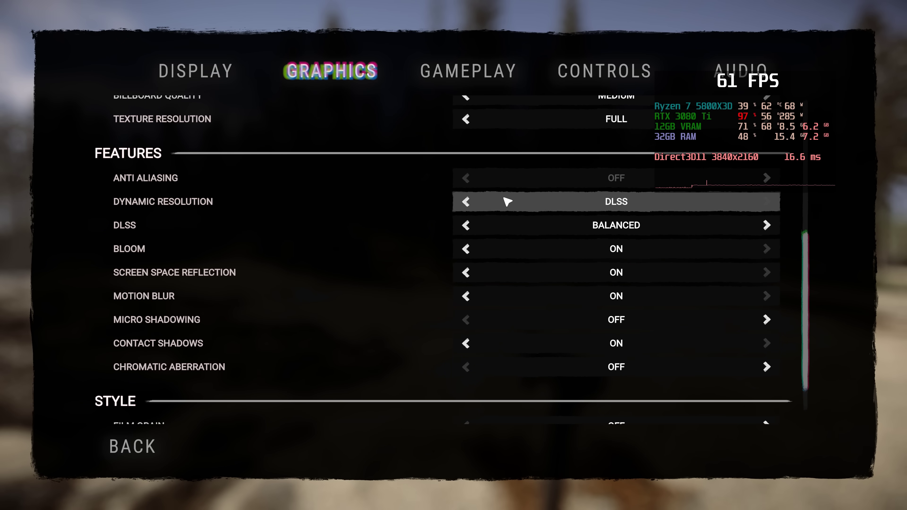
click(466, 202)
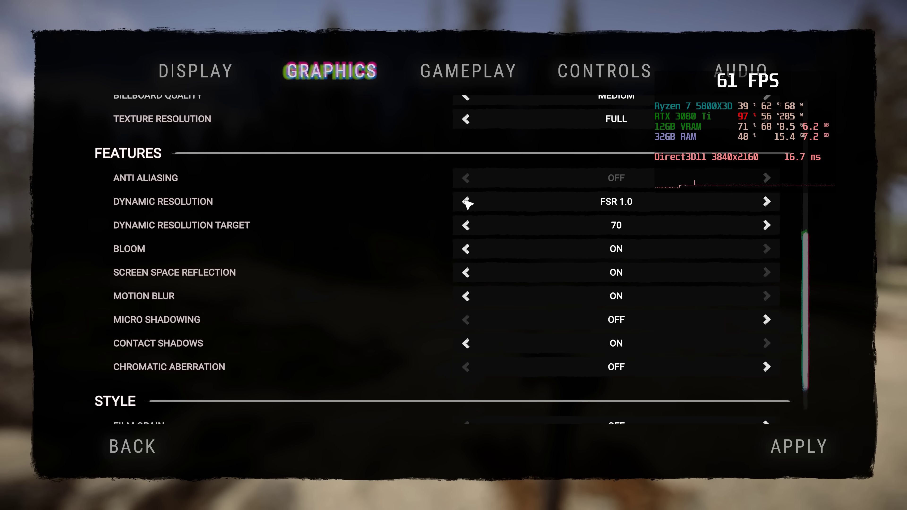
click(466, 202)
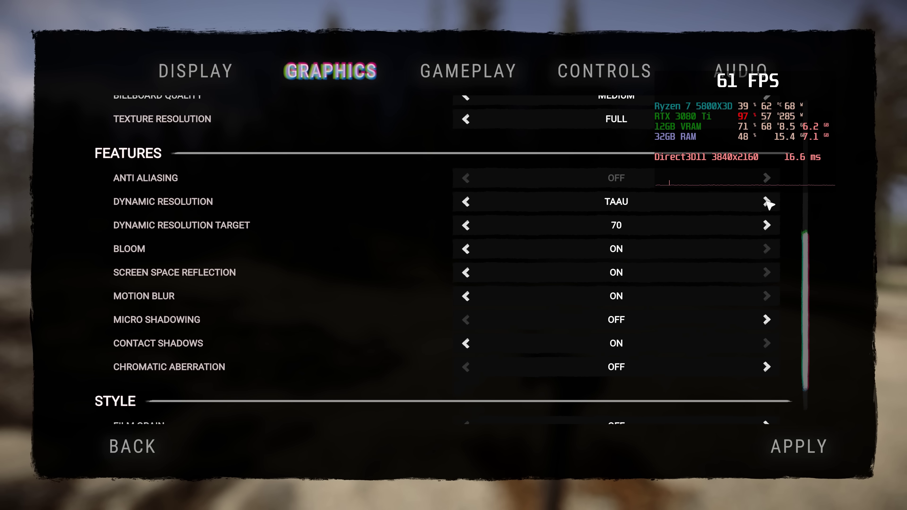
click(767, 202)
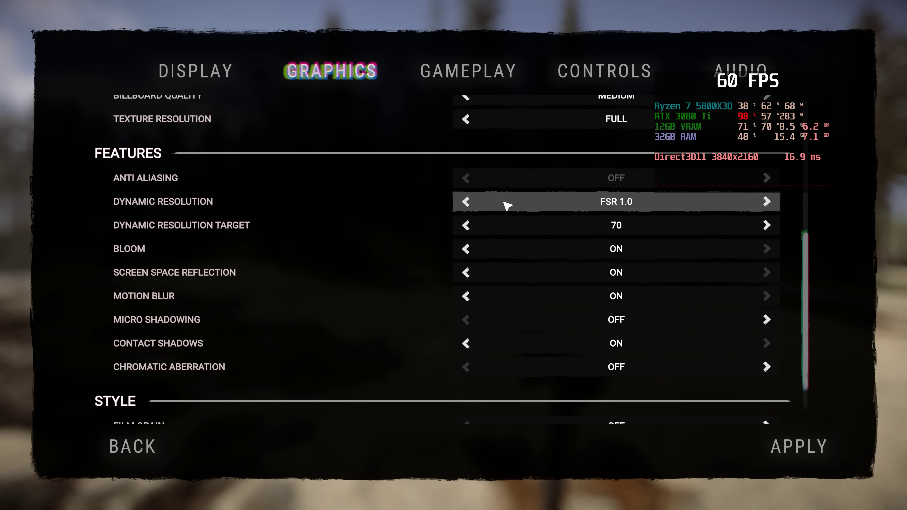
click(468, 202)
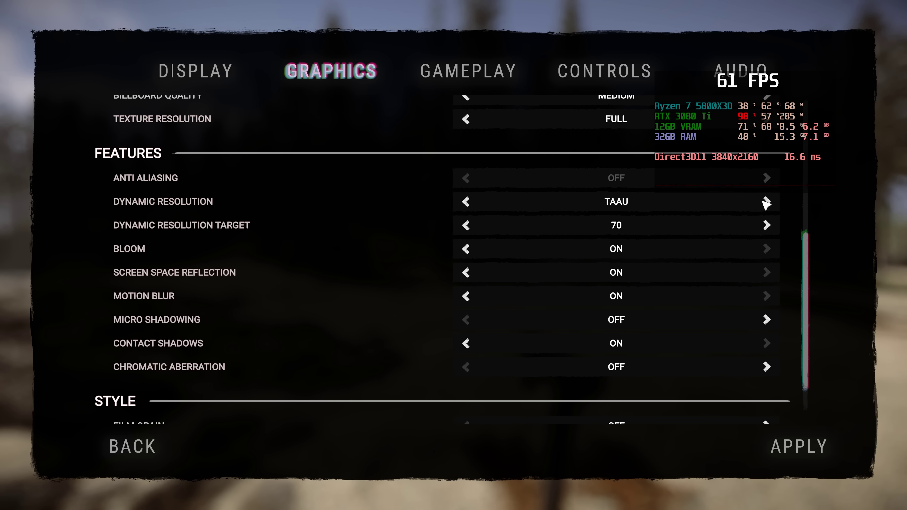
click(765, 201)
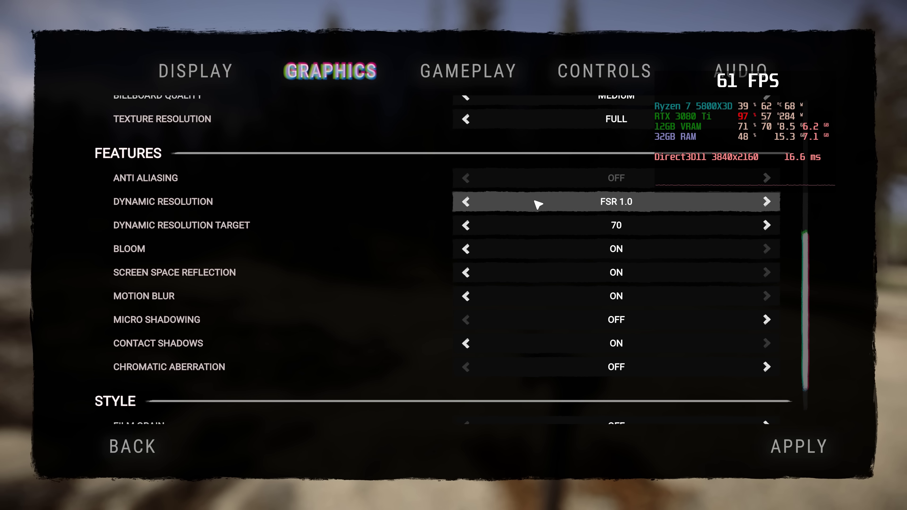
click(469, 201)
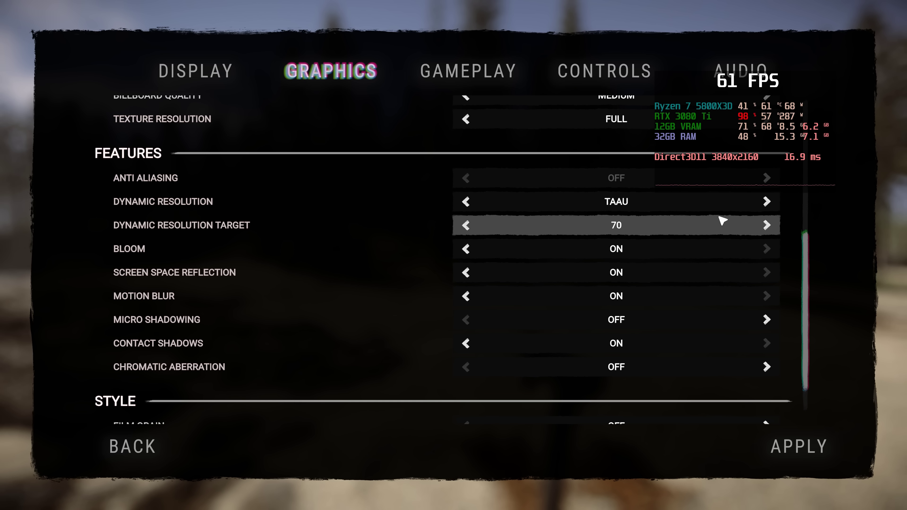
click(766, 202)
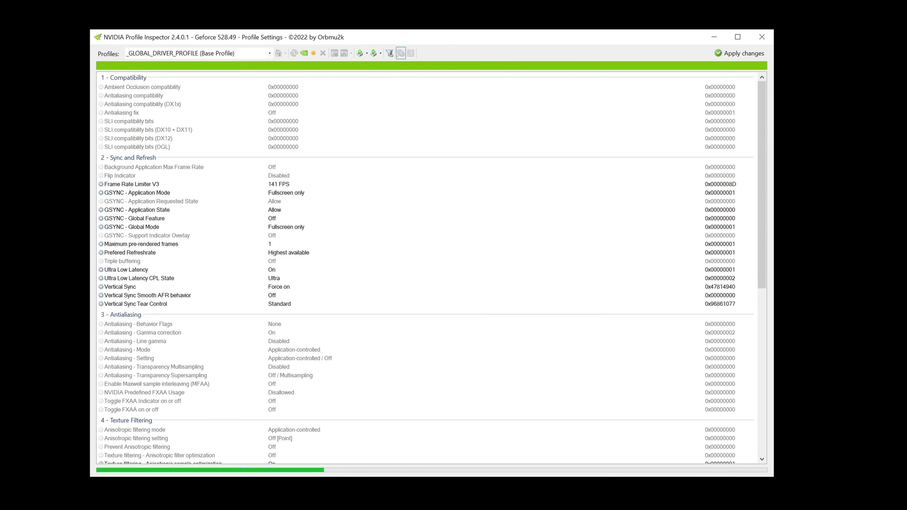
In the NVIDIA base profile's Unknown section, set 0x000F00BA and 0x000F00BB to 0x00000001, select a value for 0x000F00FF, and apply the changes
click(269, 52)
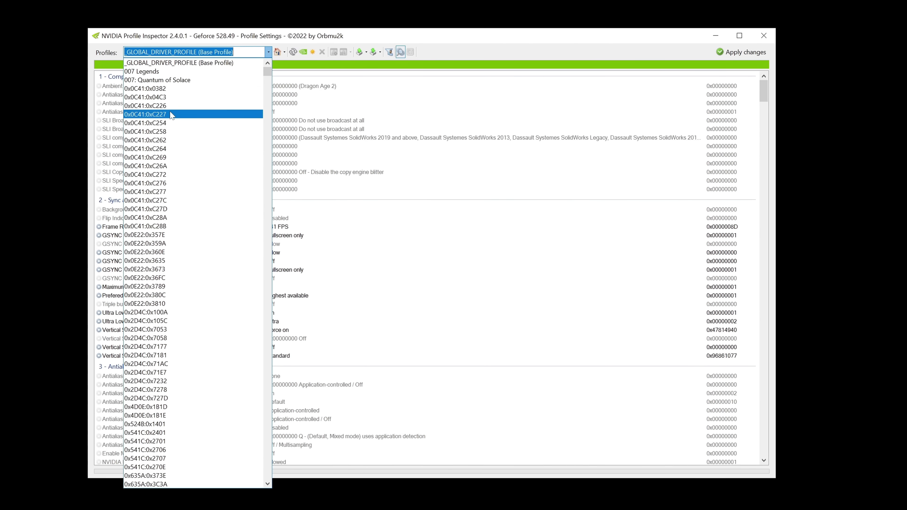
drag(757, 98, 754, 298)
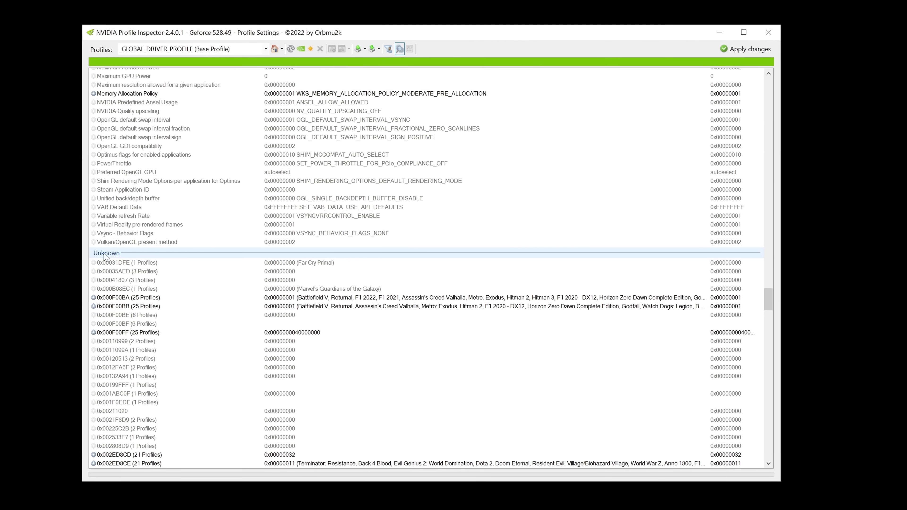
click(107, 262)
click(155, 299)
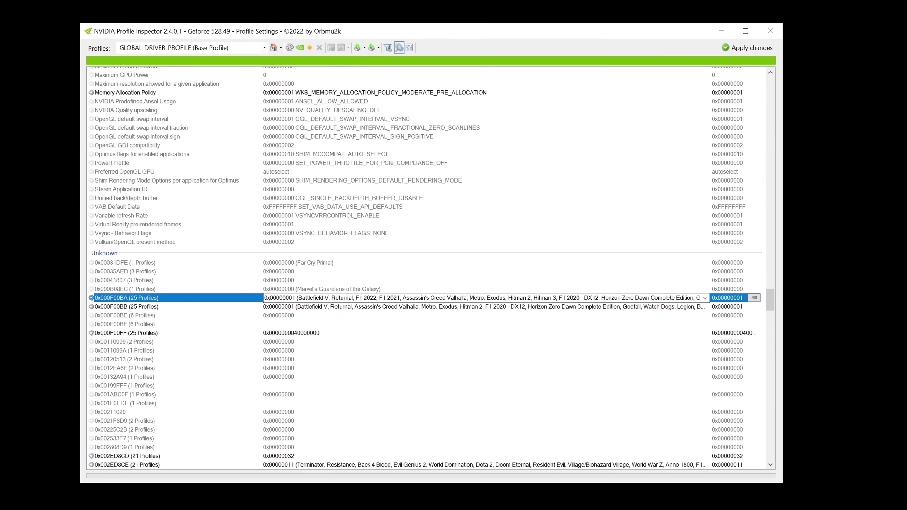
click(705, 307)
click(705, 307)
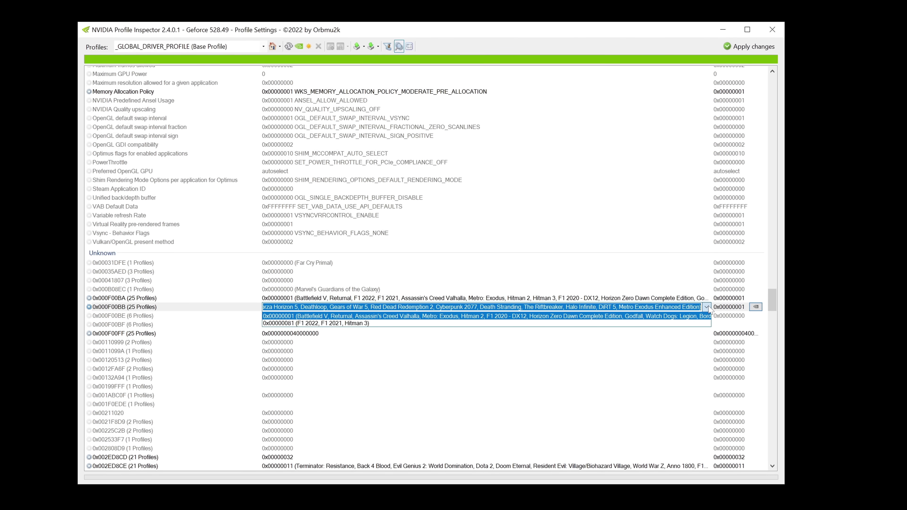
click(707, 333)
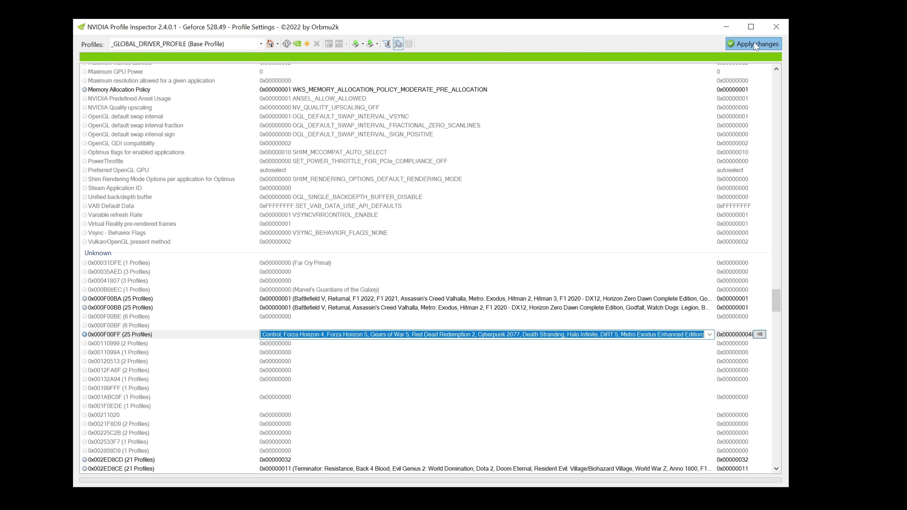
click(741, 47)
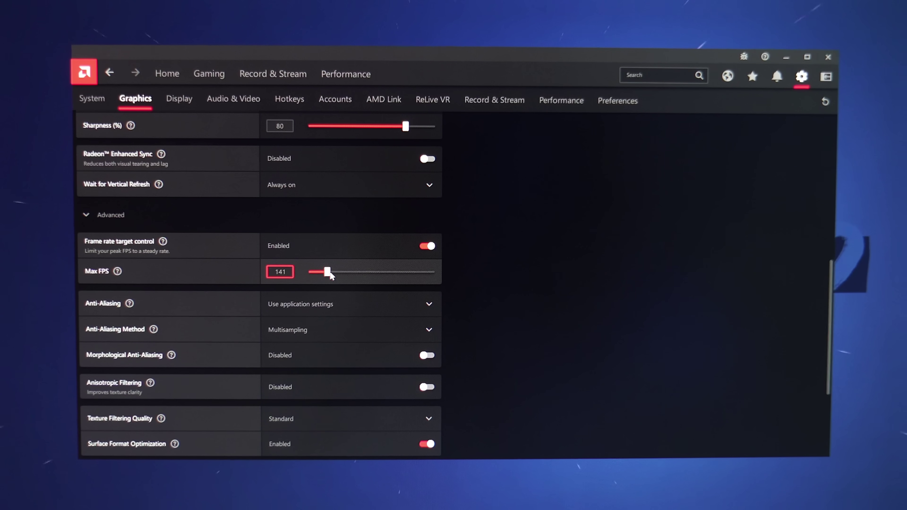
Adjust Max FPS in AMD's graphics settings, and open the game's Max Frame Rate setting in NVIDIA Control Panel
drag(342, 275, 292, 271)
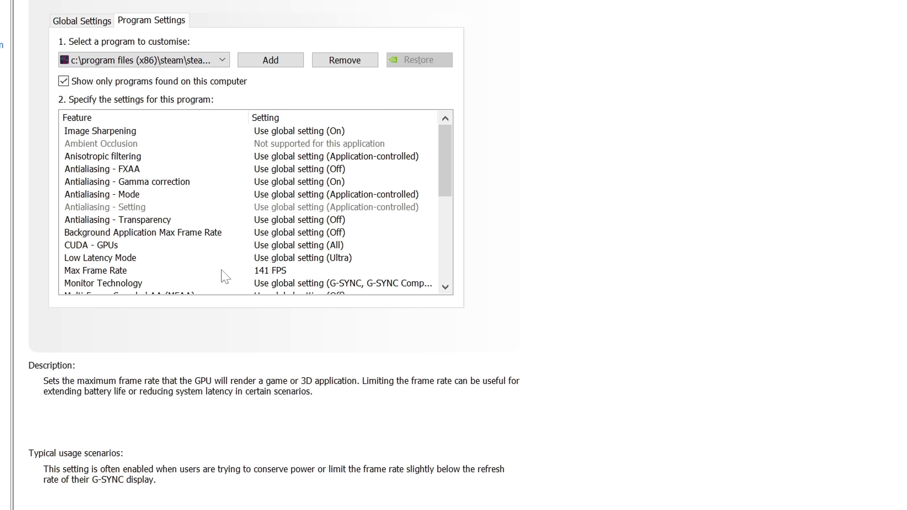
click(85, 272)
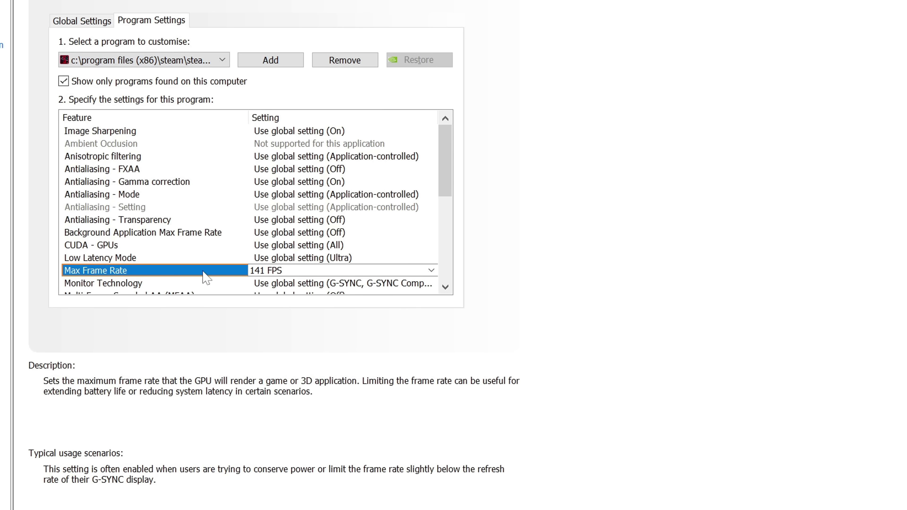
click(431, 271)
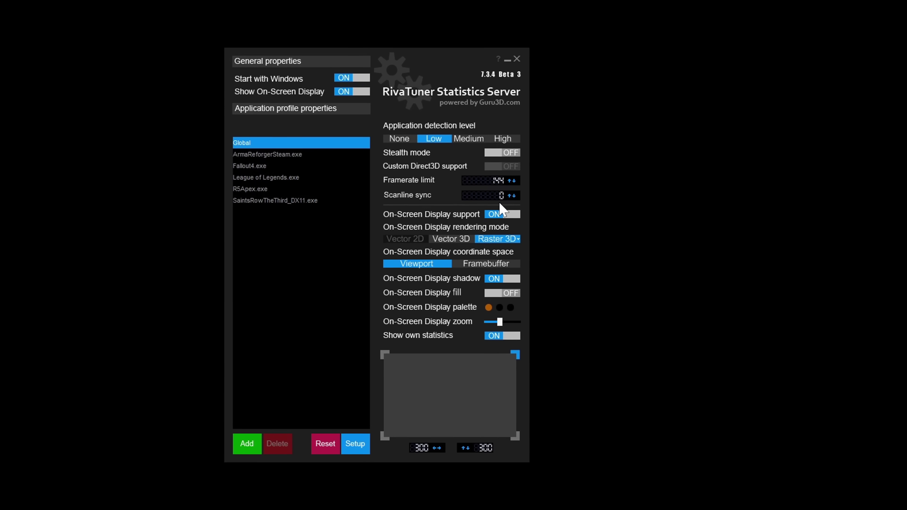
Switch to RivaTuner Statistics Server and set the global framerate limit to 141, changing it to 100 as a second example
click(479, 180)
text(141)
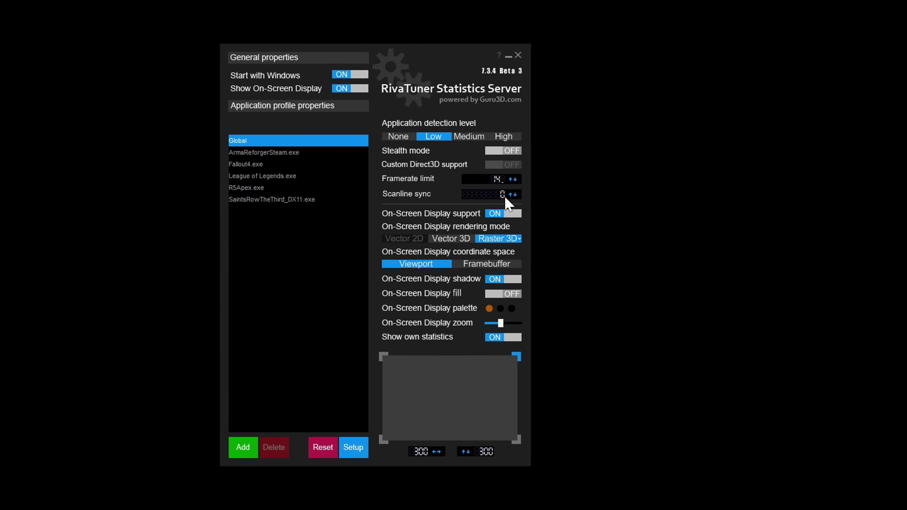
key(BackSpace)
key(BackSpace)
key(BackSpace)
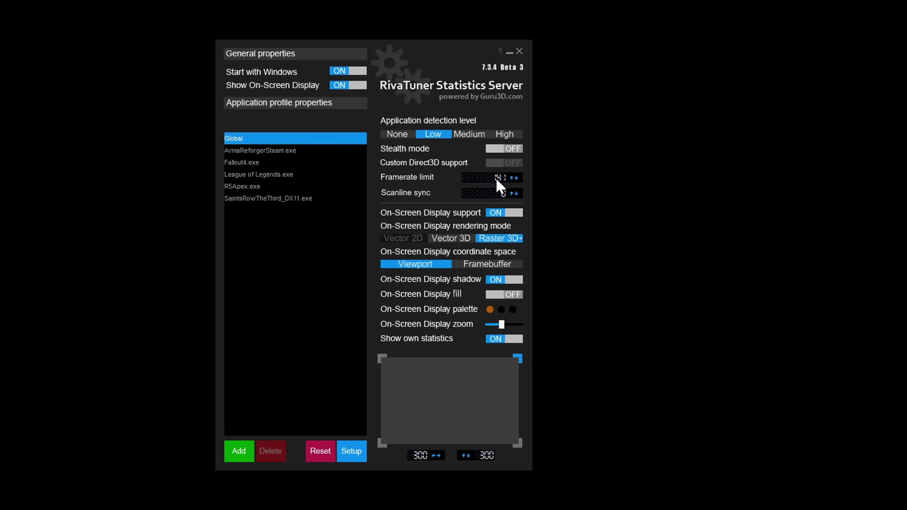
text(60)
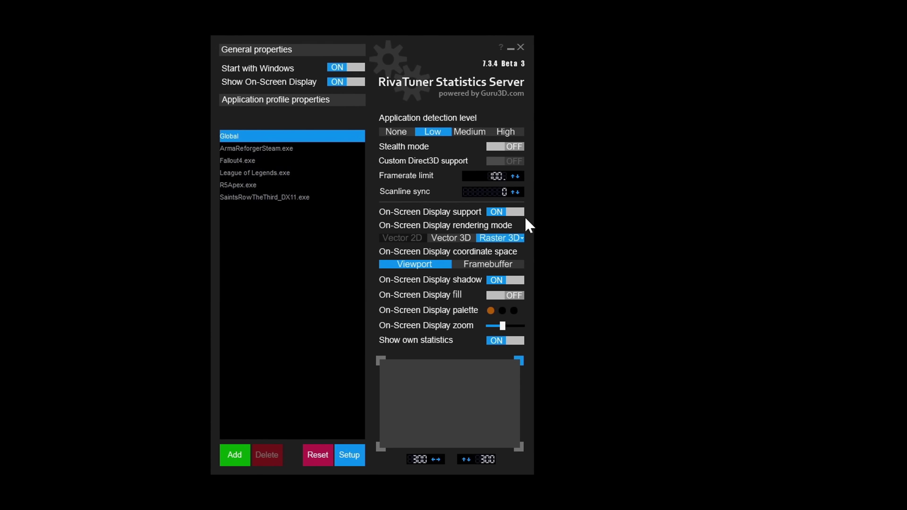
click(496, 179)
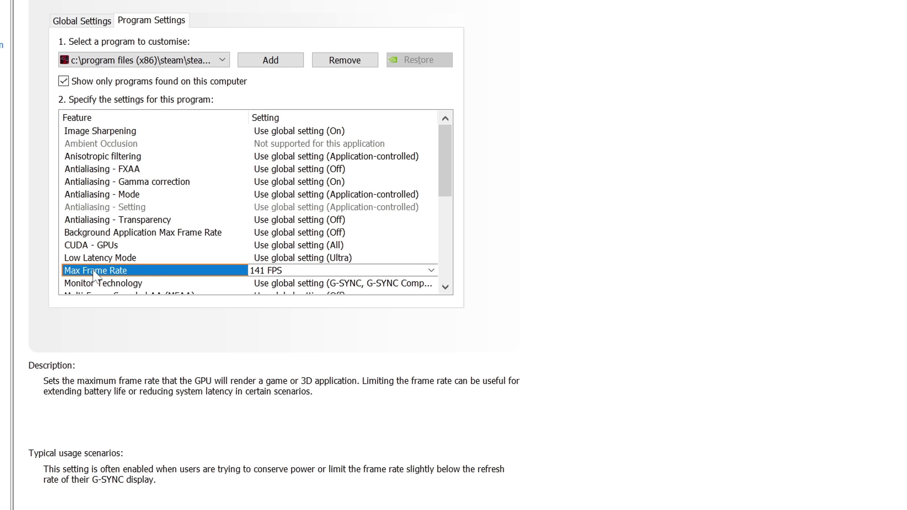
In NVIDIA Control Panel, set the game's Max Frame Rate to 100 FPS, change it to 144 FPS, and re-enter the cap
click(431, 271)
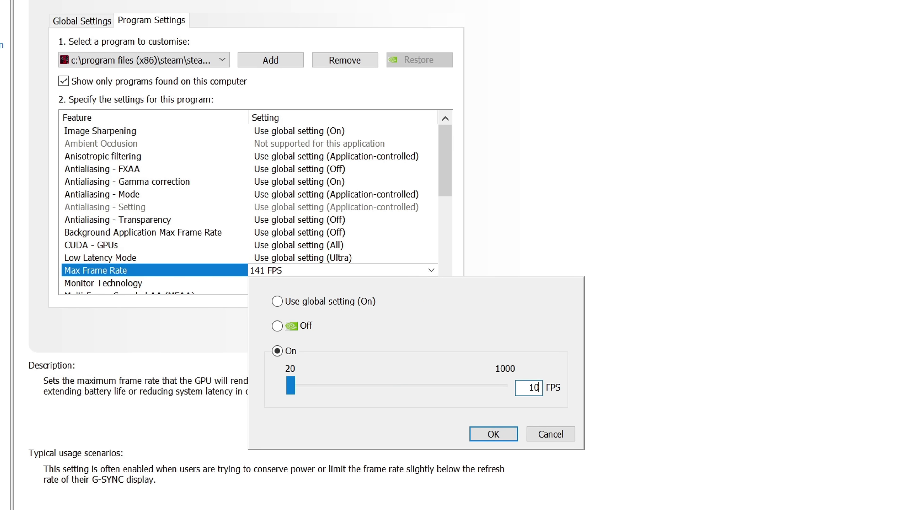
click(506, 437)
click(284, 271)
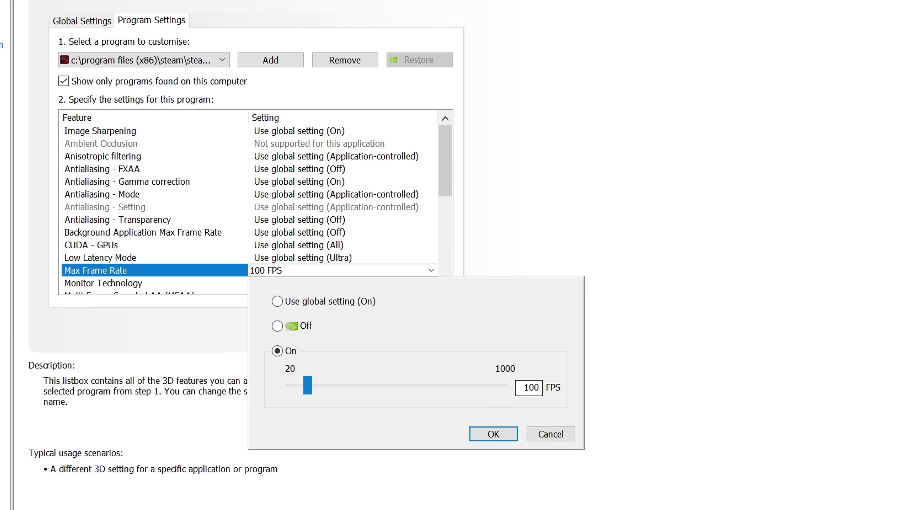
click(493, 434)
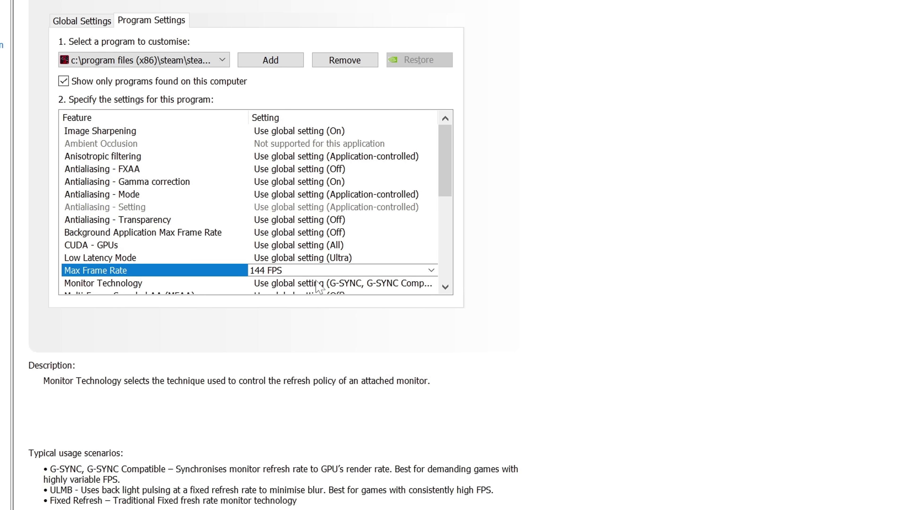
click(305, 271)
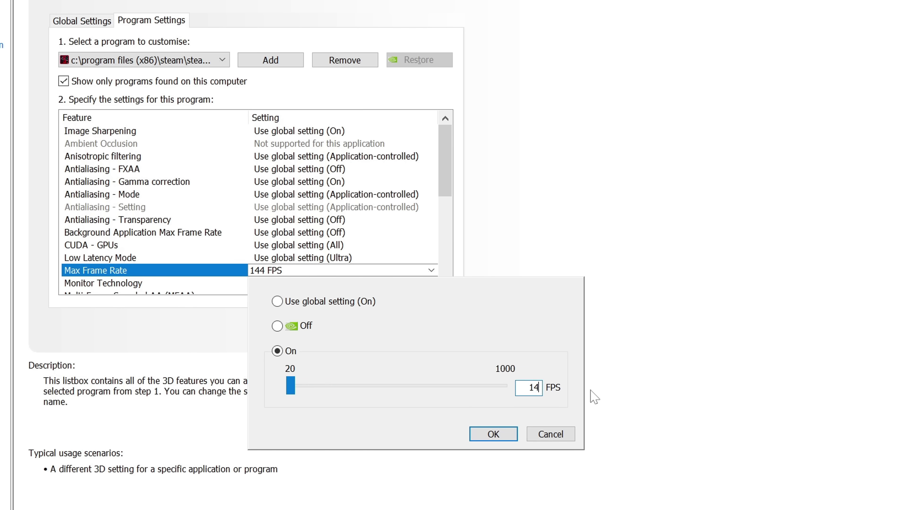
click(490, 436)
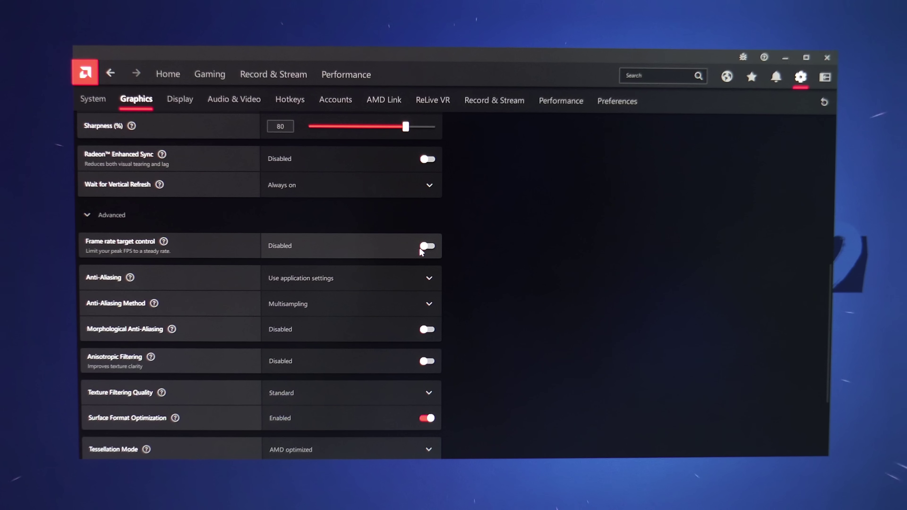
Enable Frame rate target control in AMD's graphics settings and set Max FPS to 141
click(420, 247)
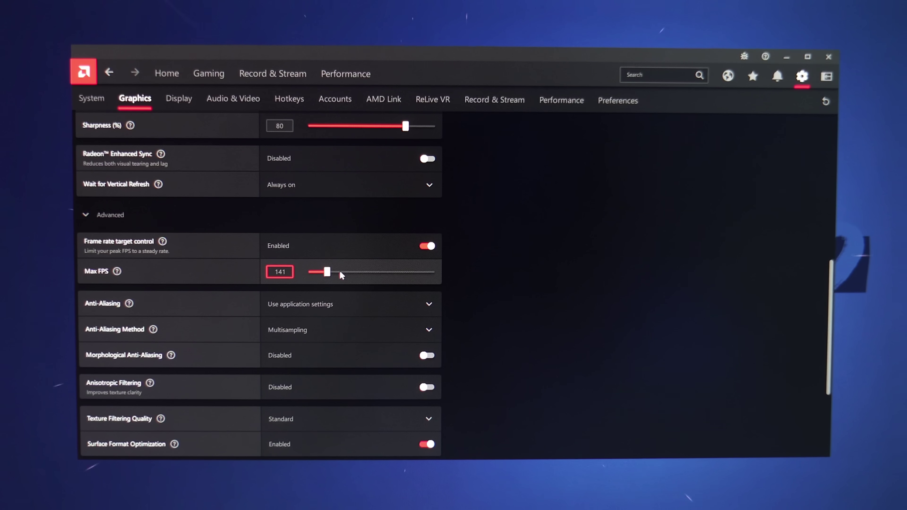
mouse_move(340, 269)
mouse_down()
mouse_move(429, 278)
mouse_move(332, 272)
mouse_up()
click(279, 272)
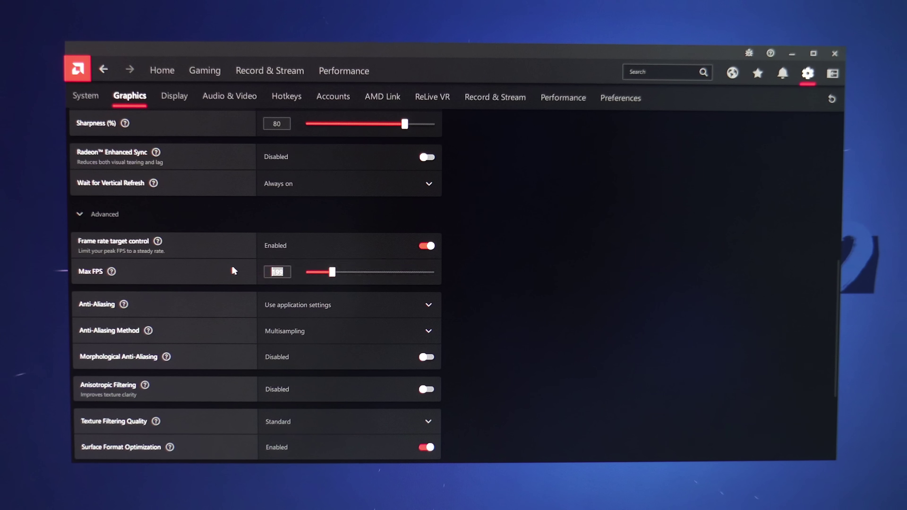
text(141)
key(Return)
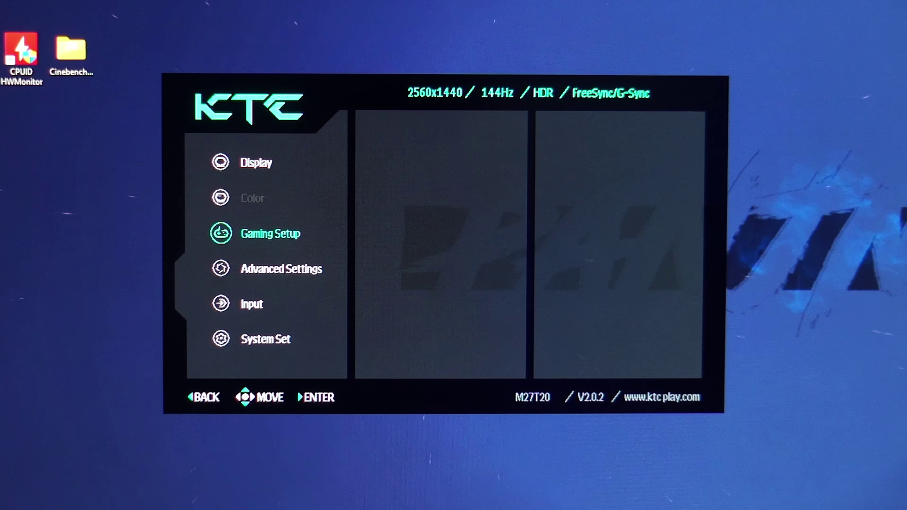
Set FreeSync/G-Sync to On in the KTC monitor's Gaming Setup options
key(Right)
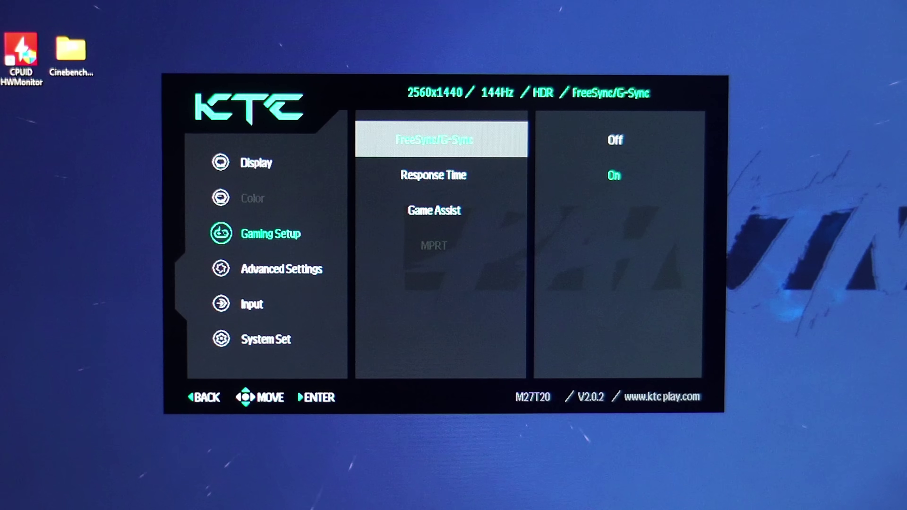
key(Right)
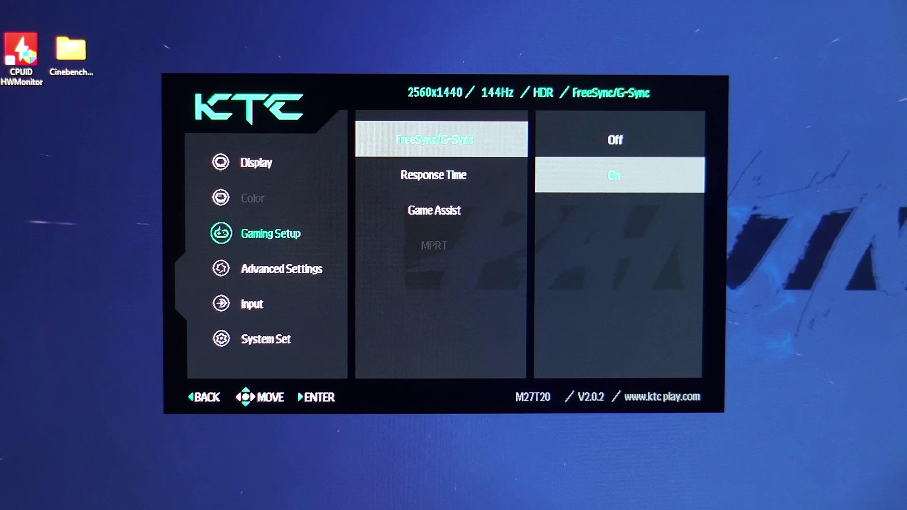
key(Right)
key(Down)
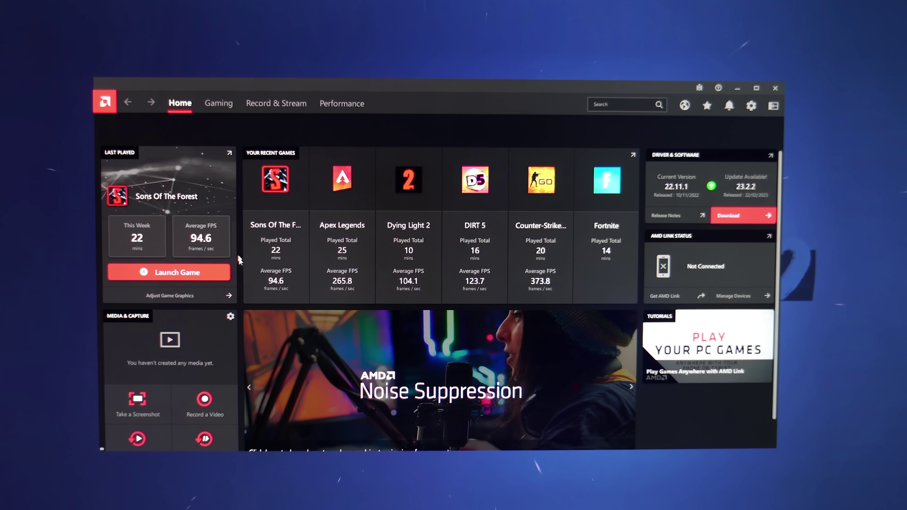
In AMD's global graphics settings, expand the advanced options, enable Frame rate target control, and adjust its Max FPS
click(215, 102)
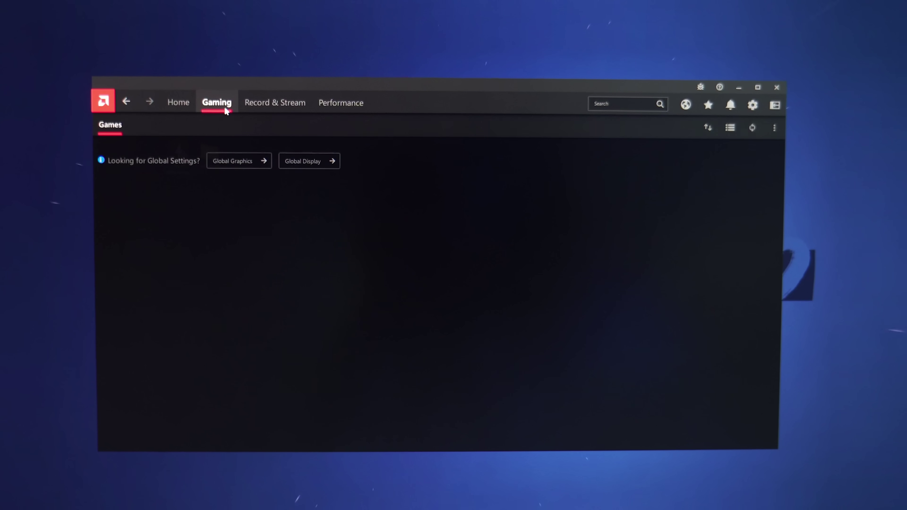
click(303, 165)
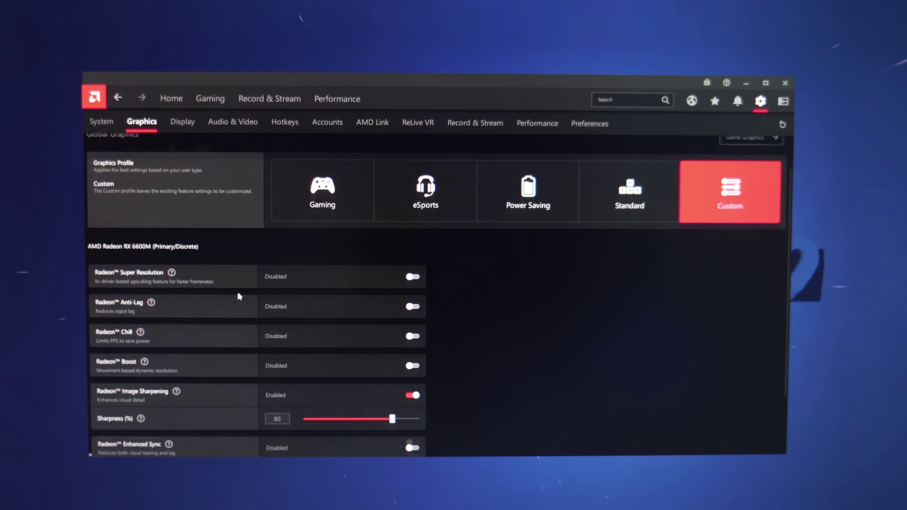
scroll(239, 296, down, 2)
click(313, 396)
click(285, 447)
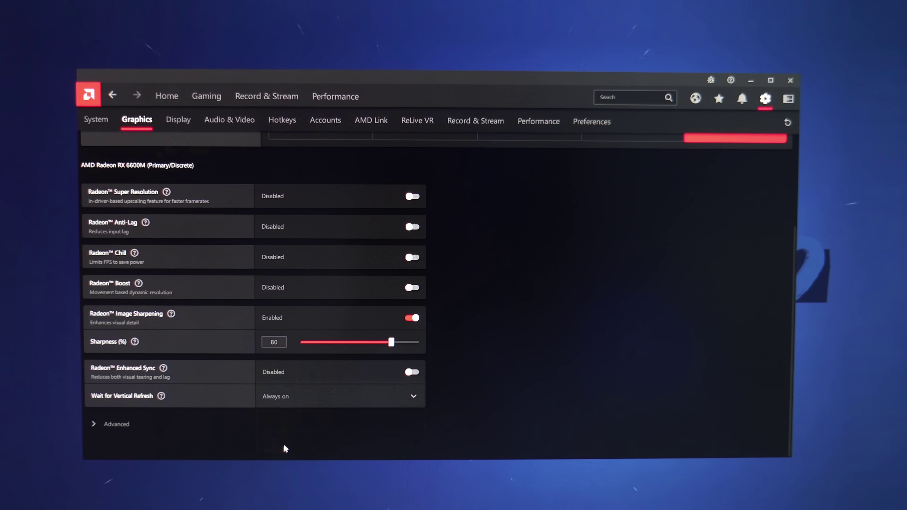
click(112, 423)
scroll(388, 263, down, 5)
click(412, 259)
drag(373, 282, 321, 283)
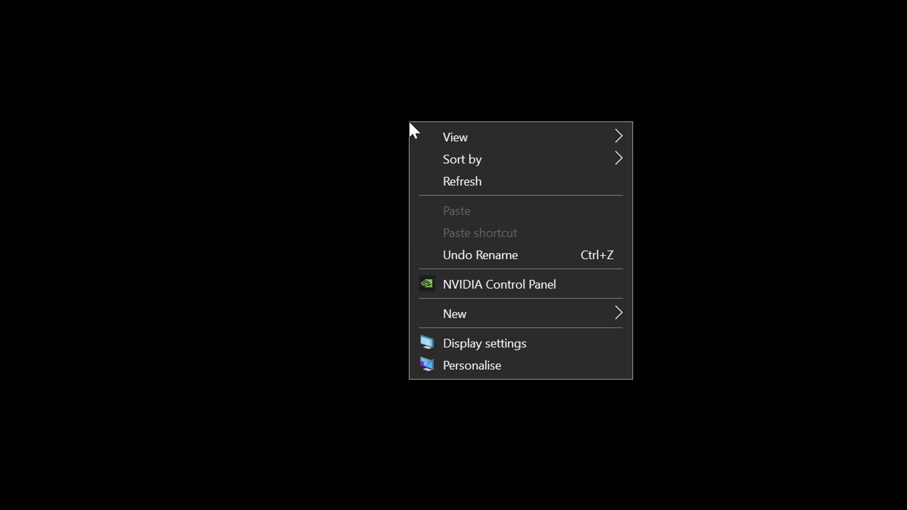
Open NVIDIA Control Panel and set the global Monitor Technology to G-SYNC, G-SYNC Compatible
click(502, 284)
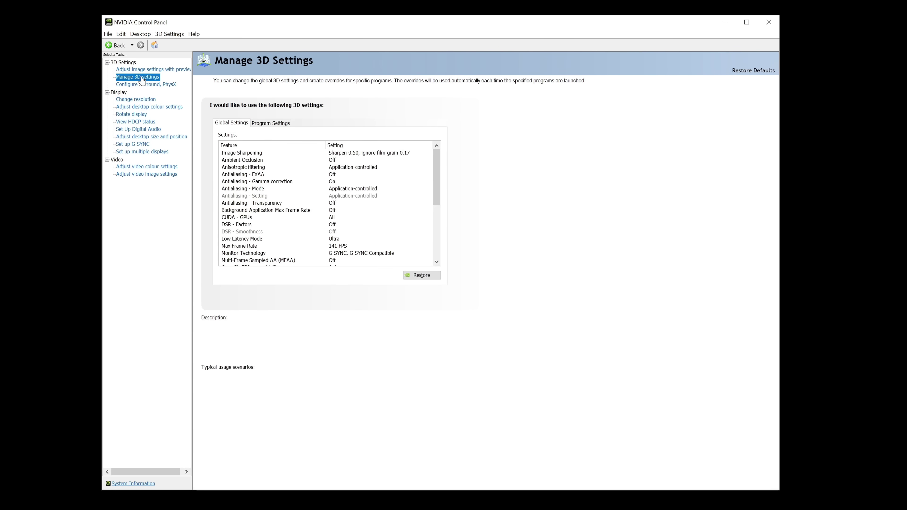
click(331, 253)
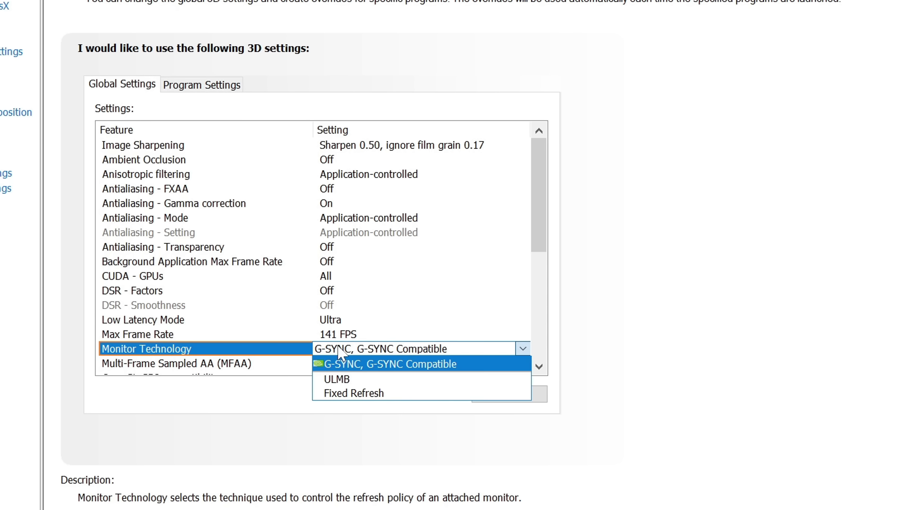
click(345, 259)
Select sonsoftheforest.exe as the program to customise and open its 3D setting for adjustment
click(270, 123)
click(311, 145)
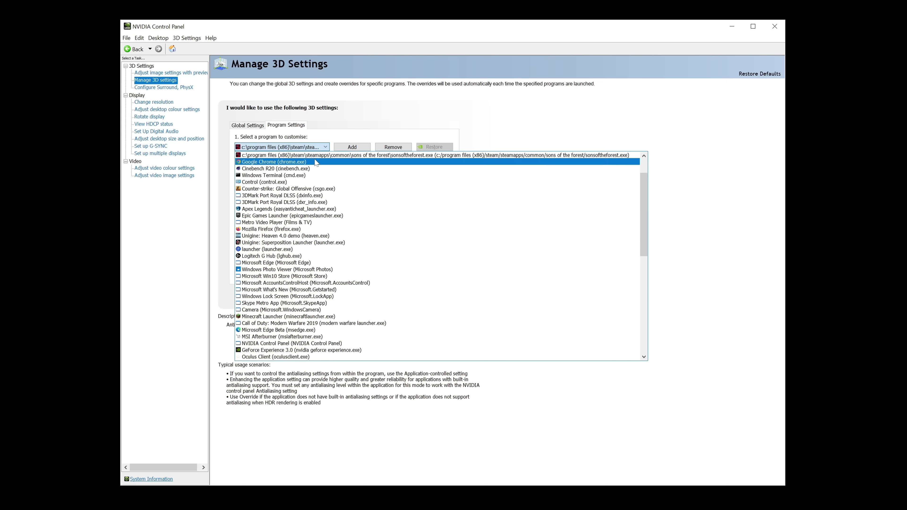
click(327, 154)
click(421, 264)
click(442, 264)
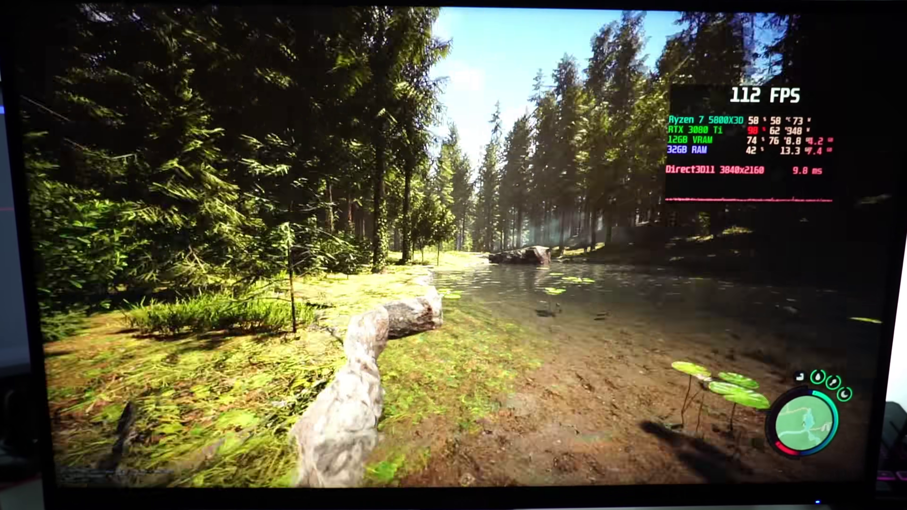
Return to Sons Of The Forest and walk forward along the water to check performance
key(w)
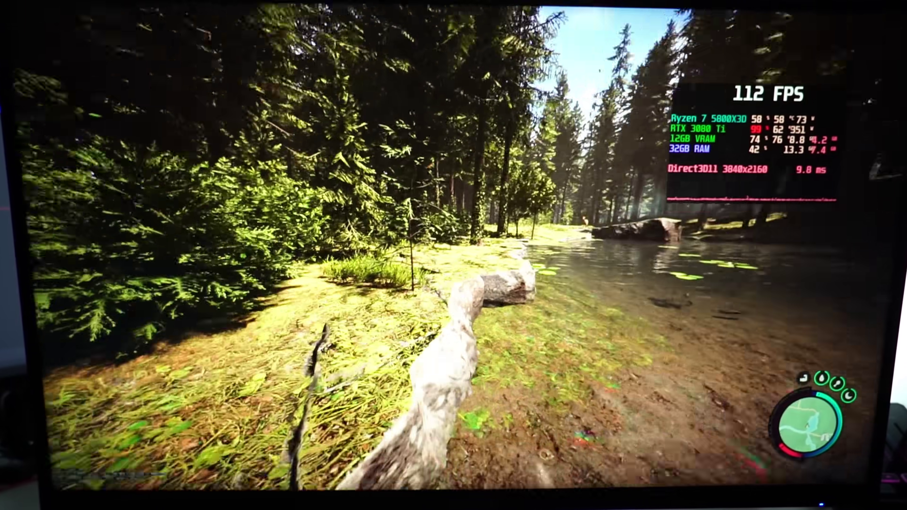